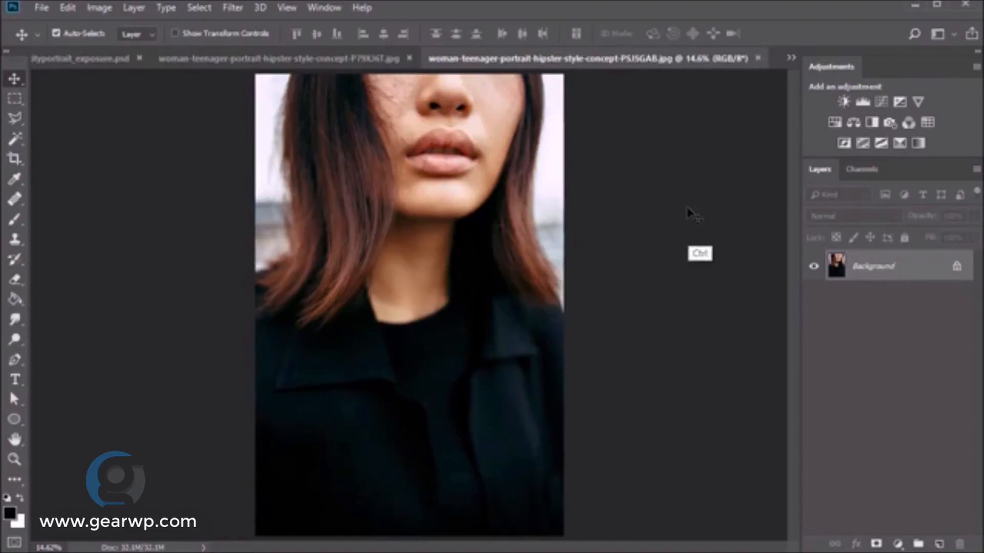
Paste the copied close-up portrait as a new layer in the bridge portrait document and name the layer Model2
click(367, 58)
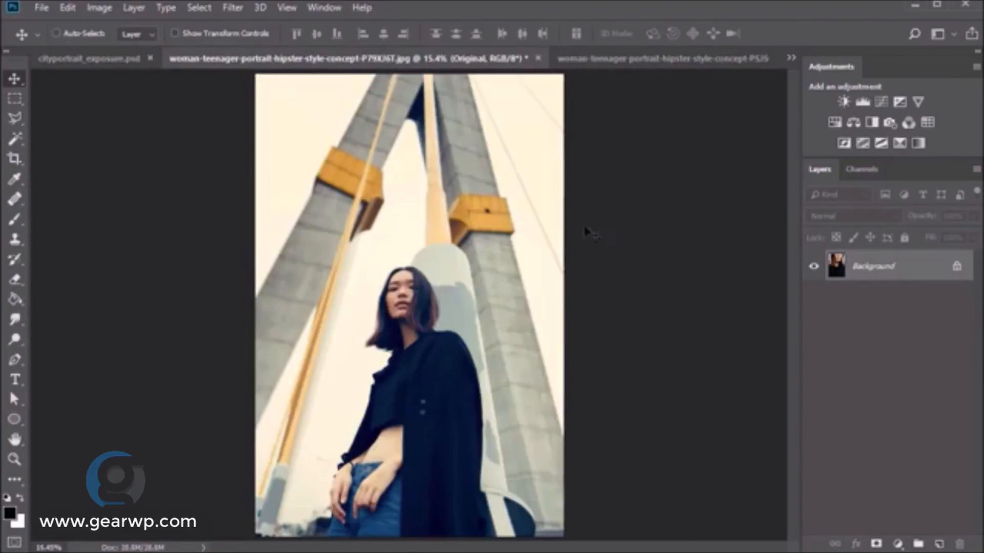
key(ctrl+shift+alt+n)
key(ctrl+v)
double_click(865, 265)
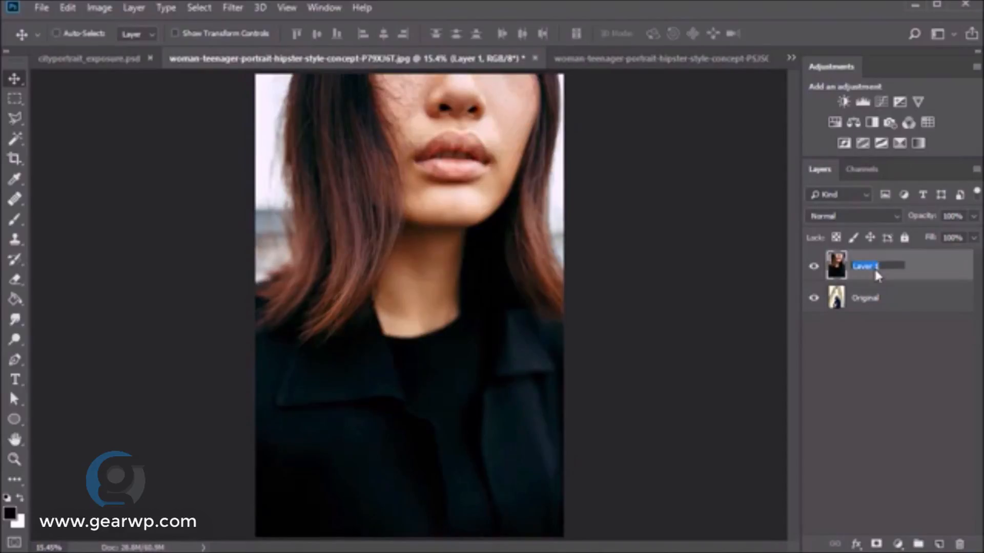
key(Return)
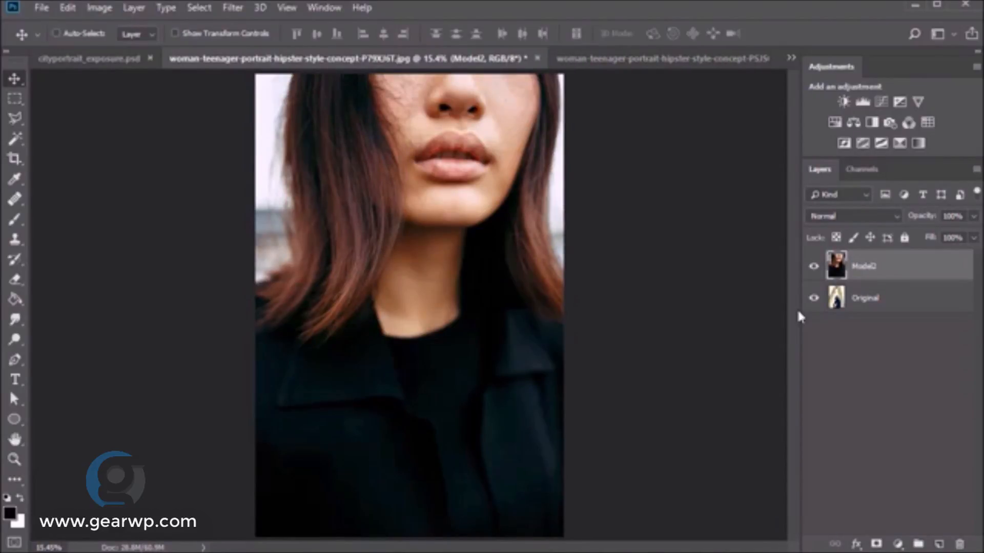
Try retouching the cracks on the lower lip of the Model2 layer with the Clone Stamp at 100% opacity
click(20, 462)
click(439, 171)
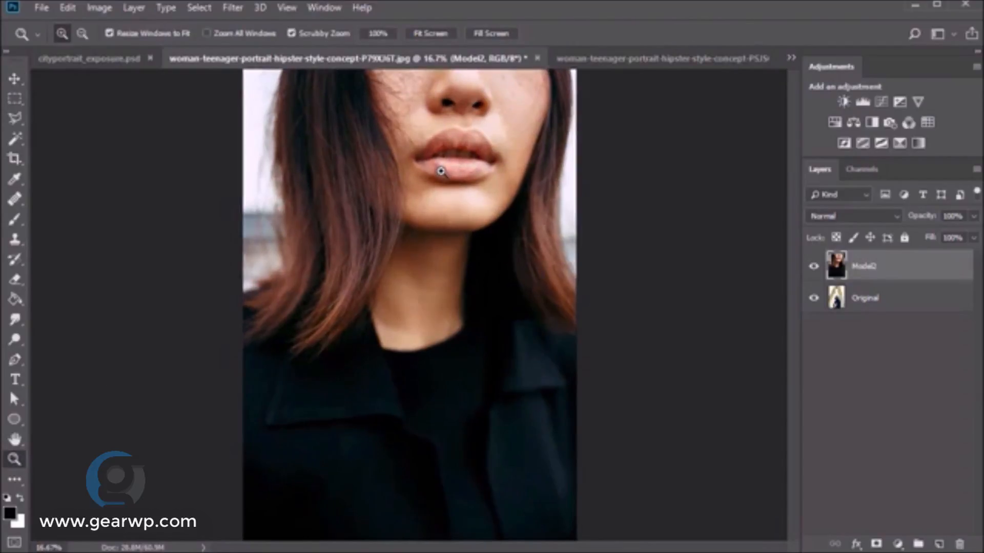
click(440, 163)
click(441, 164)
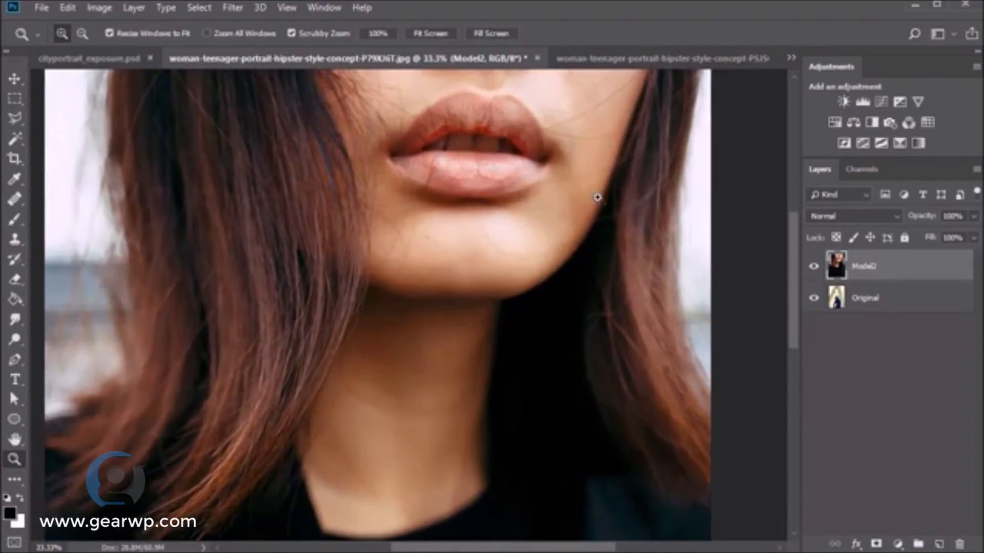
drag(792, 256, 782, 226)
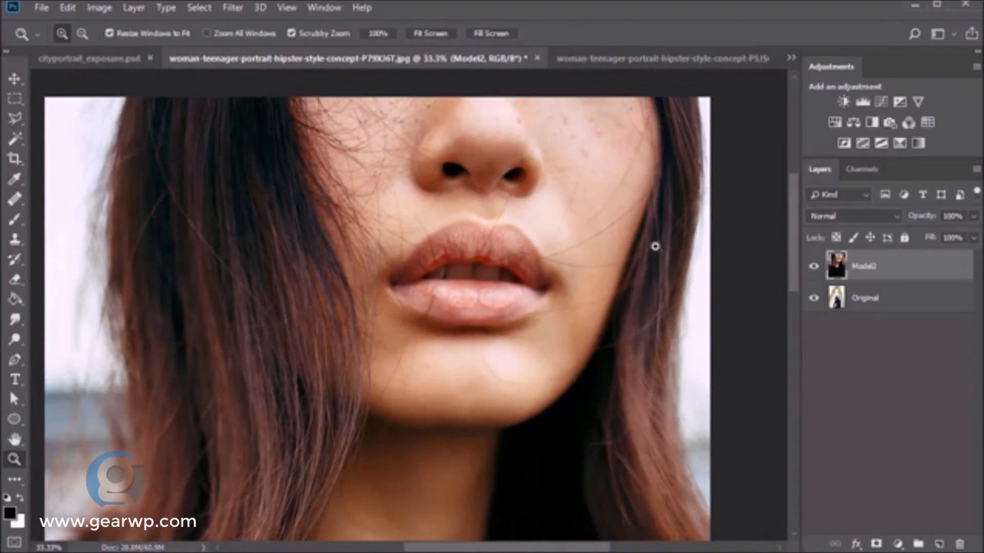
key(v)
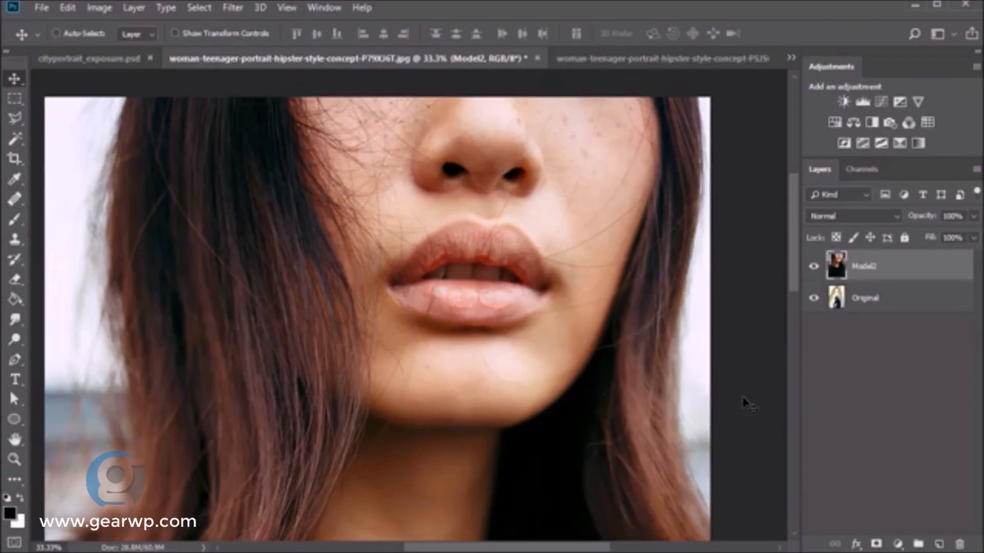
click(15, 238)
drag(320, 34, 380, 56)
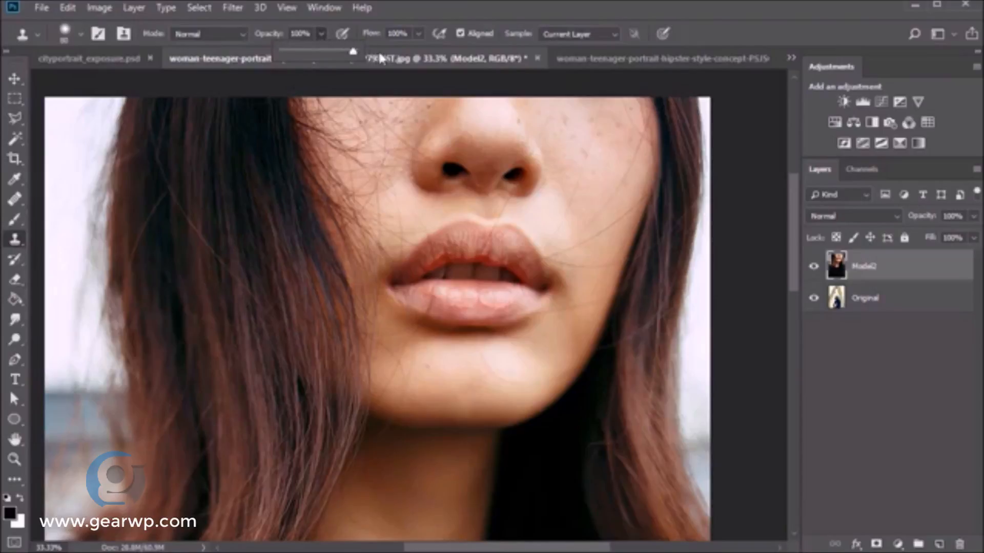
alt+click(425, 299)
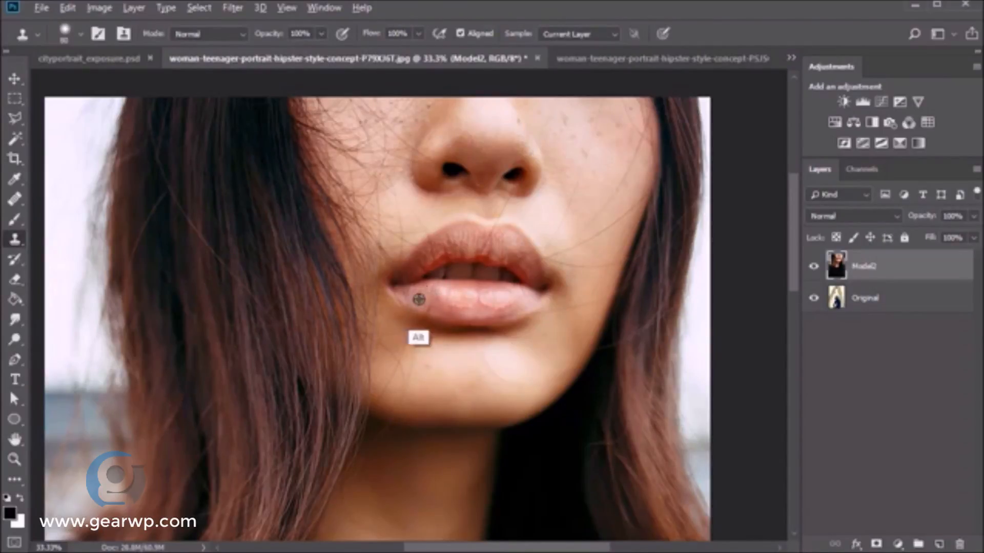
alt+click(418, 298)
alt+click(443, 307)
alt+click(487, 323)
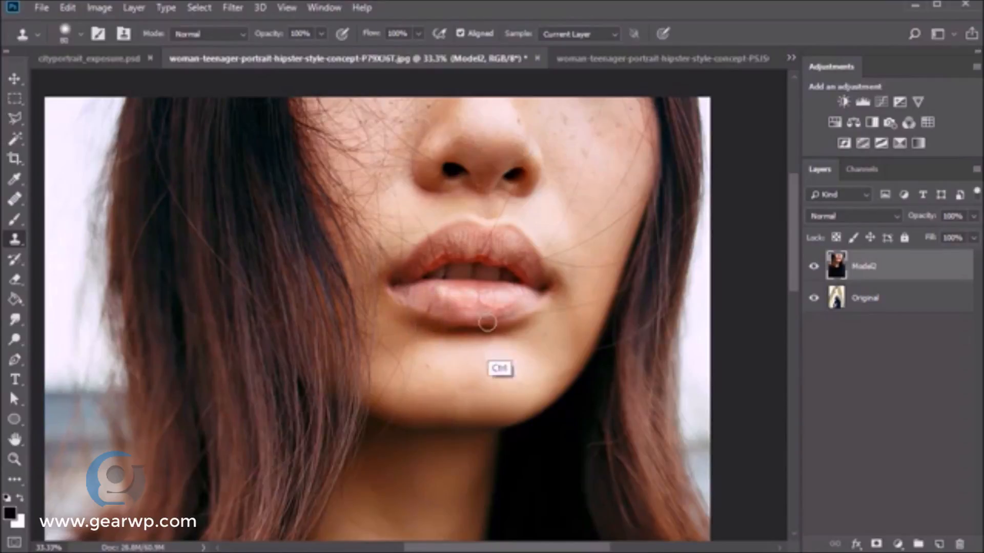
Set the Clone Stamp opacity to 50% and clone smooth texture over the cracks in the middle of the lower lip
click(321, 33)
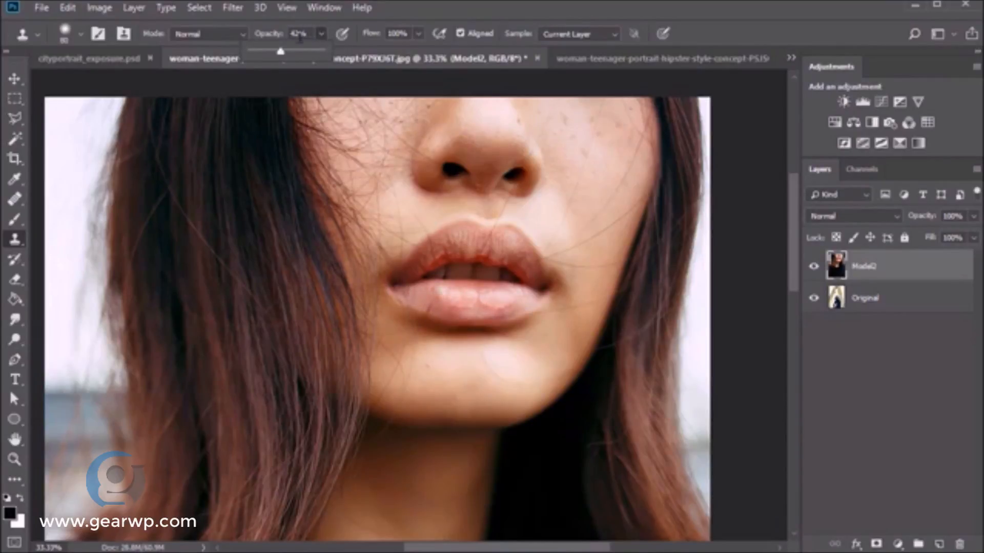
click(300, 36)
text(55)
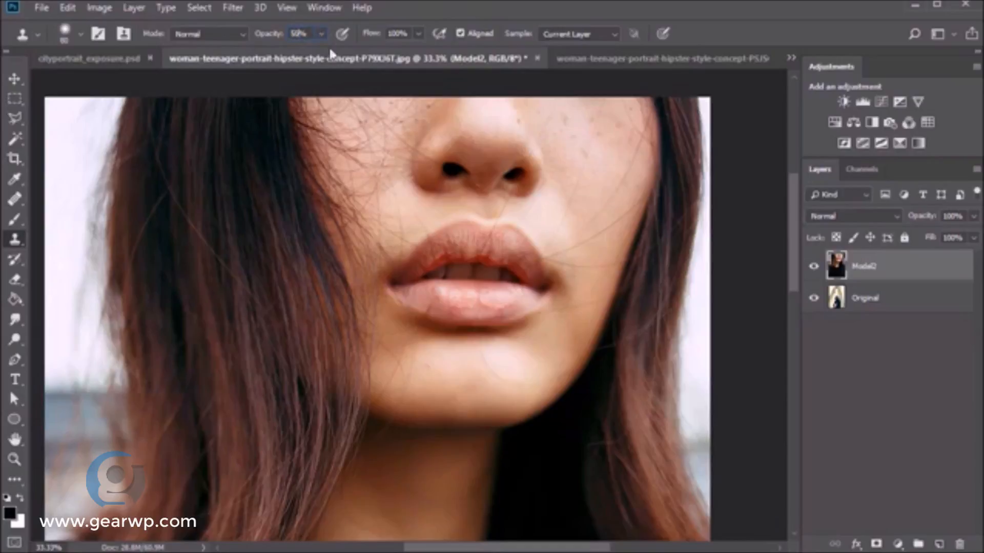
alt+click(472, 312)
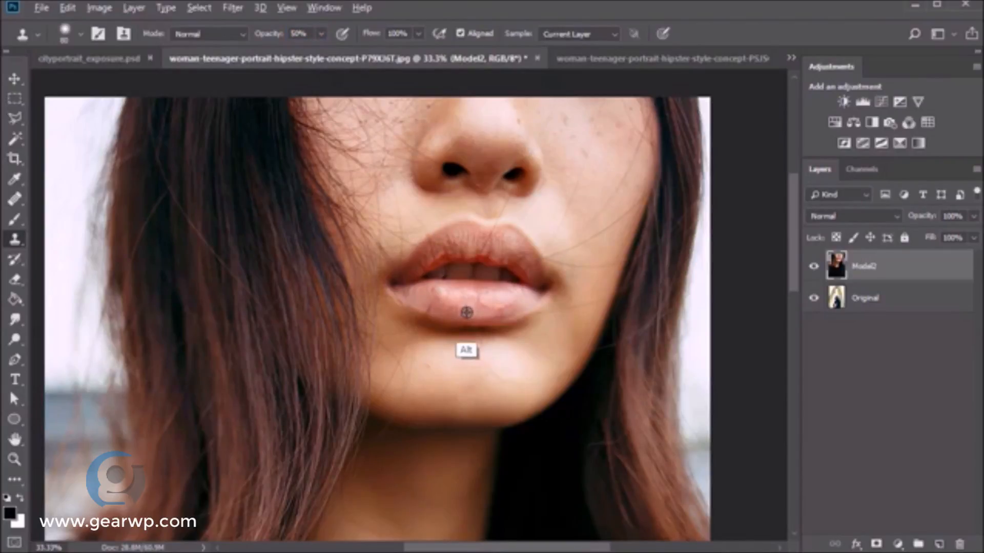
alt+click(482, 311)
click(476, 313)
alt+click(471, 298)
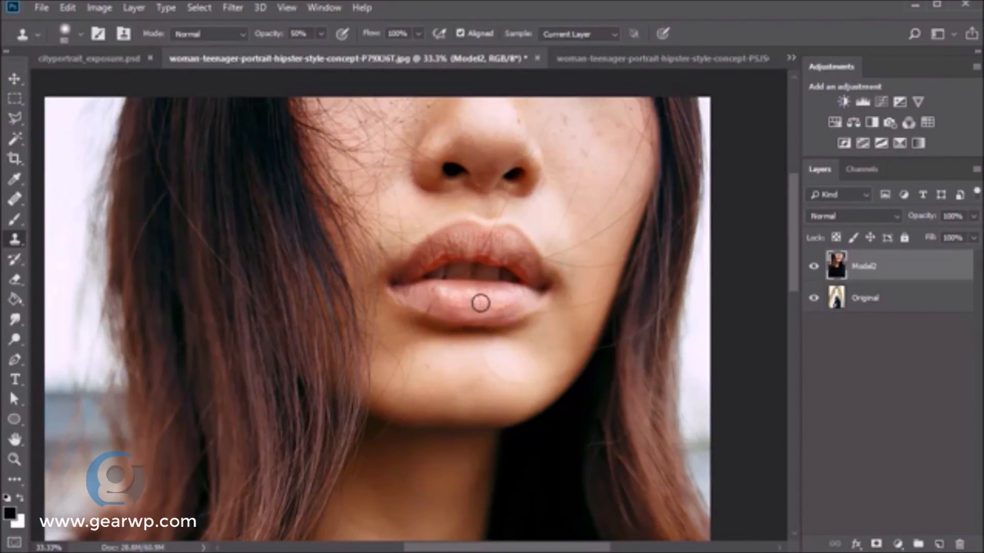
Clone smooth lip texture over the right half of the lower lip, undoing the stray dab near the mouth corner
click(493, 307)
alt+click(486, 308)
click(502, 301)
alt+click(493, 306)
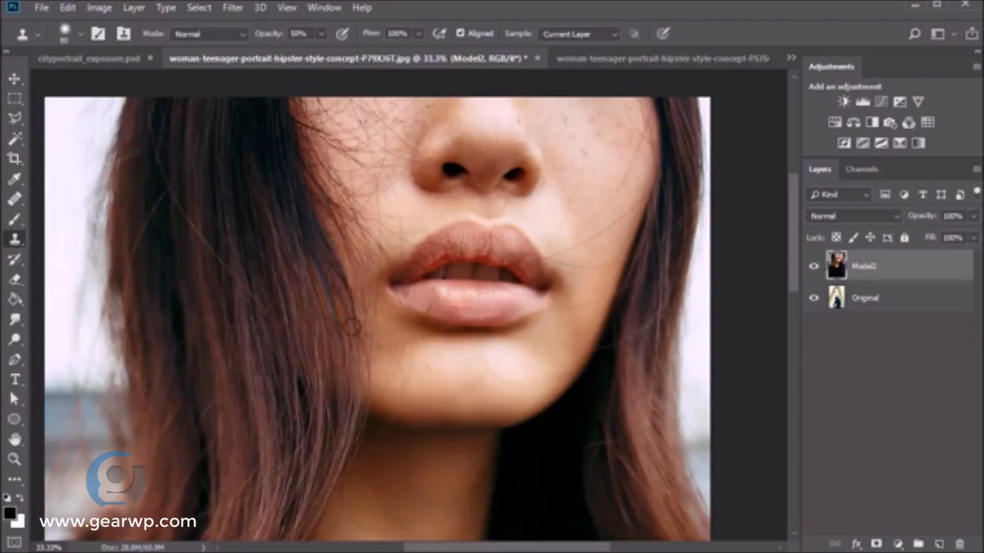
click(543, 289)
key(ctrl+z)
alt+click(499, 303)
click(515, 303)
Clone smooth lip texture over the cracks and highlight on the left half of the lower lip
alt+click(468, 306)
alt+click(461, 305)
click(432, 286)
alt+click(444, 299)
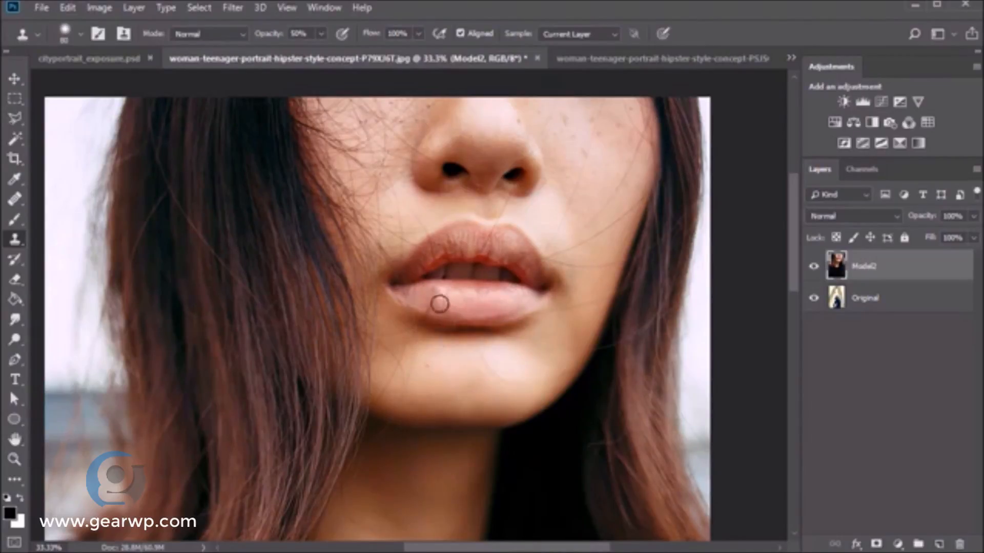
click(441, 302)
alt+click(442, 299)
click(452, 312)
alt+click(443, 304)
click(456, 309)
alt+click(444, 310)
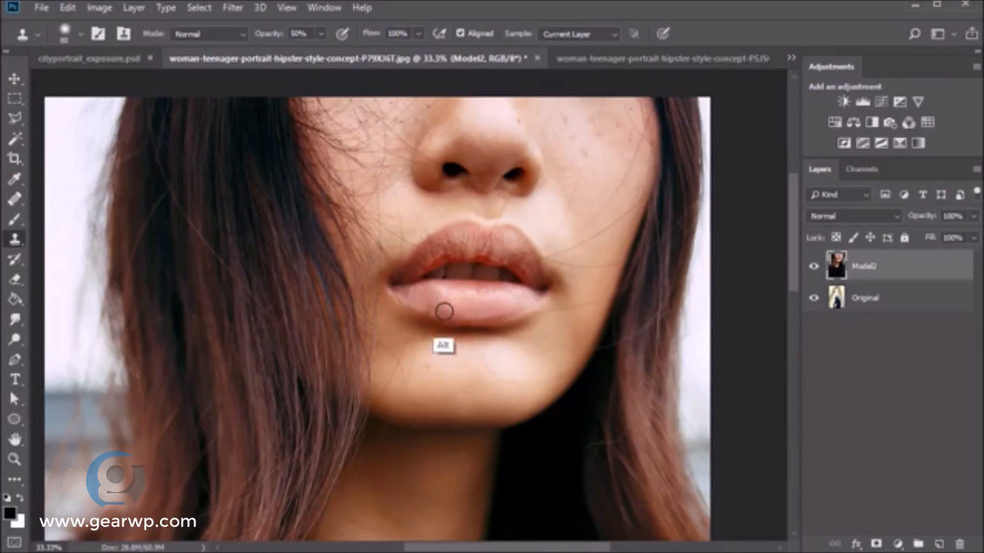
Clone over the red patches on the upper lip's inner edge and touch up the lower lip's left side
alt+click(495, 258)
click(493, 259)
alt+click(469, 258)
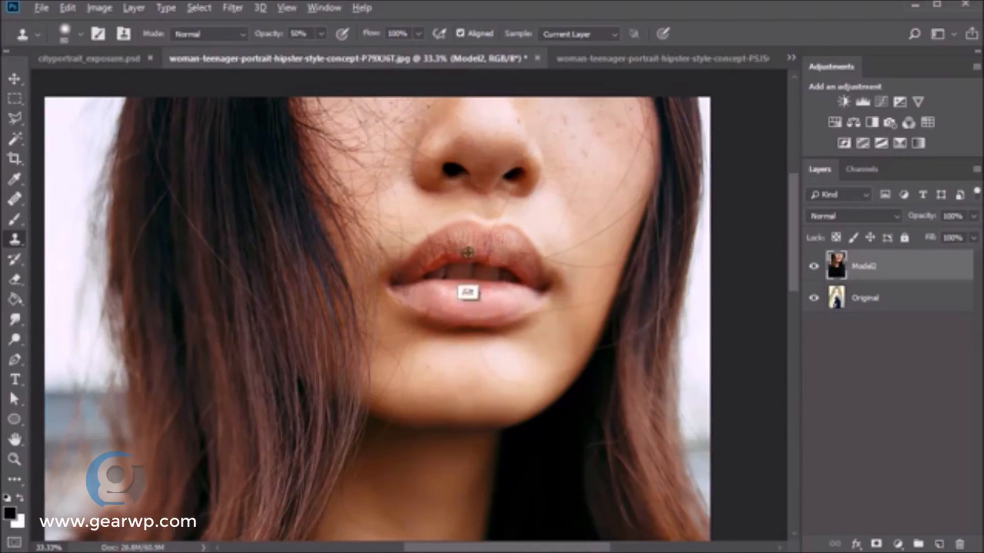
click(469, 255)
alt+click(440, 253)
click(444, 252)
alt+click(430, 259)
click(446, 256)
alt+click(437, 310)
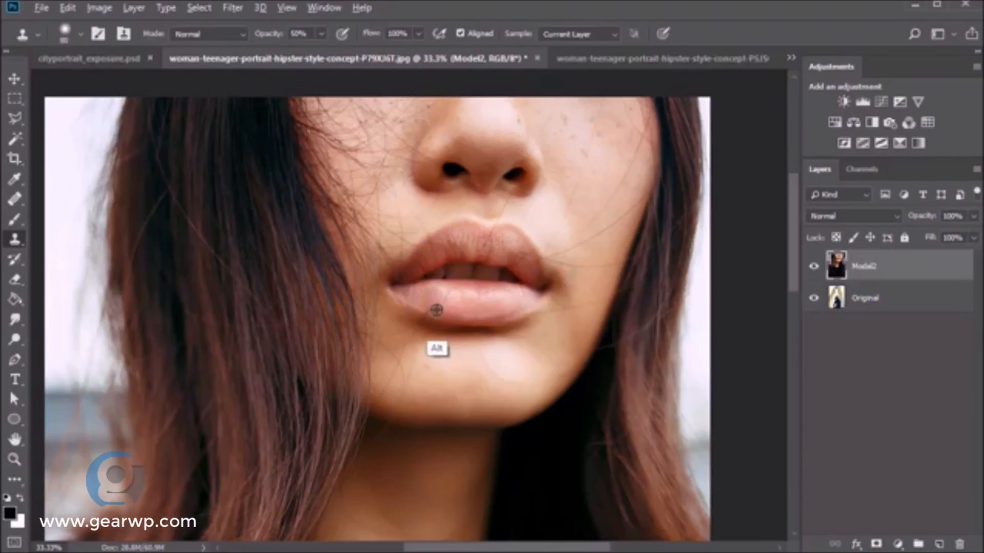
click(431, 310)
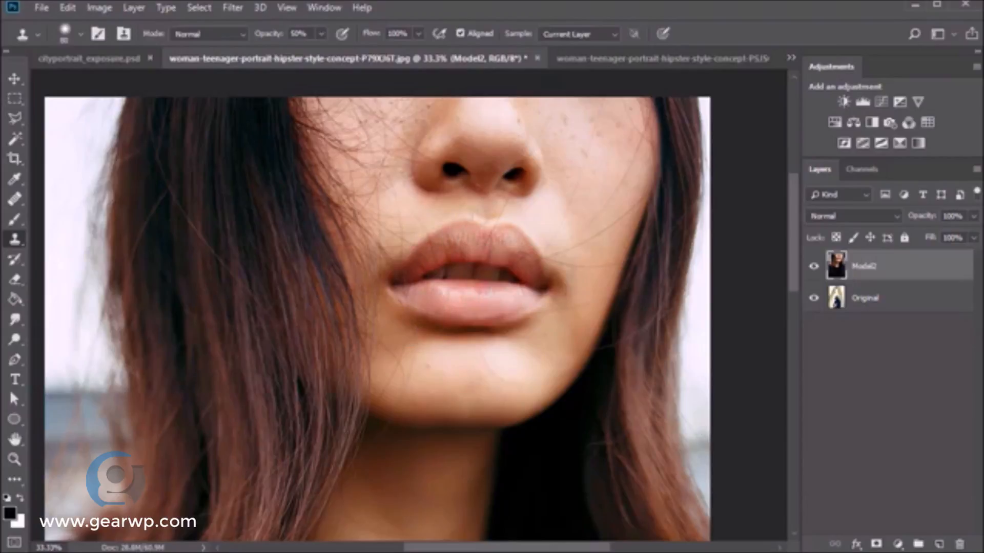
Clone clean lip texture over the blemishes on the middle and right half of the upper lip
alt+click(468, 249)
click(468, 252)
alt+click(497, 256)
click(492, 248)
alt+click(494, 246)
click(495, 255)
alt+click(511, 261)
click(511, 257)
alt+click(515, 250)
click(514, 262)
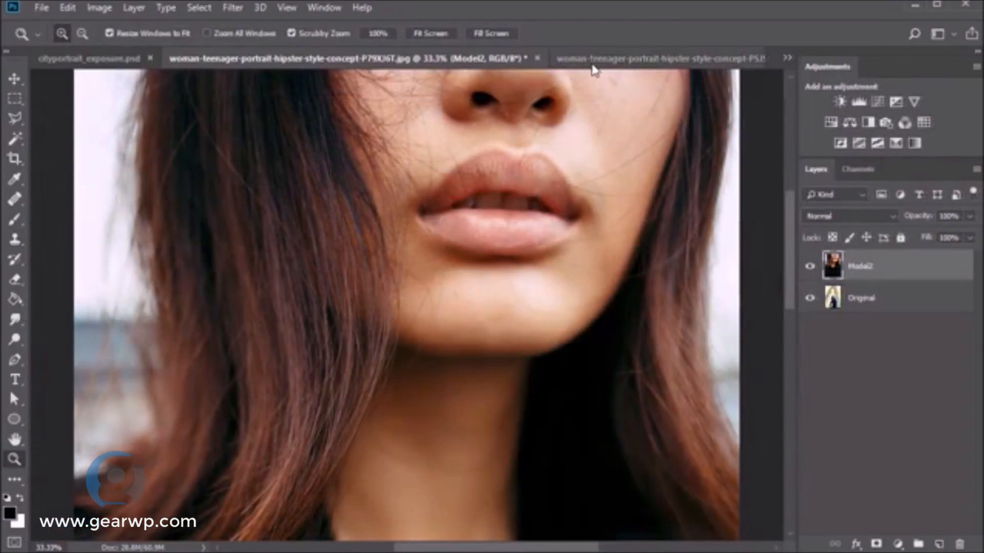
Compare the retouched lips with the unedited portrait in its own document, then return to the Model2 layer
click(592, 64)
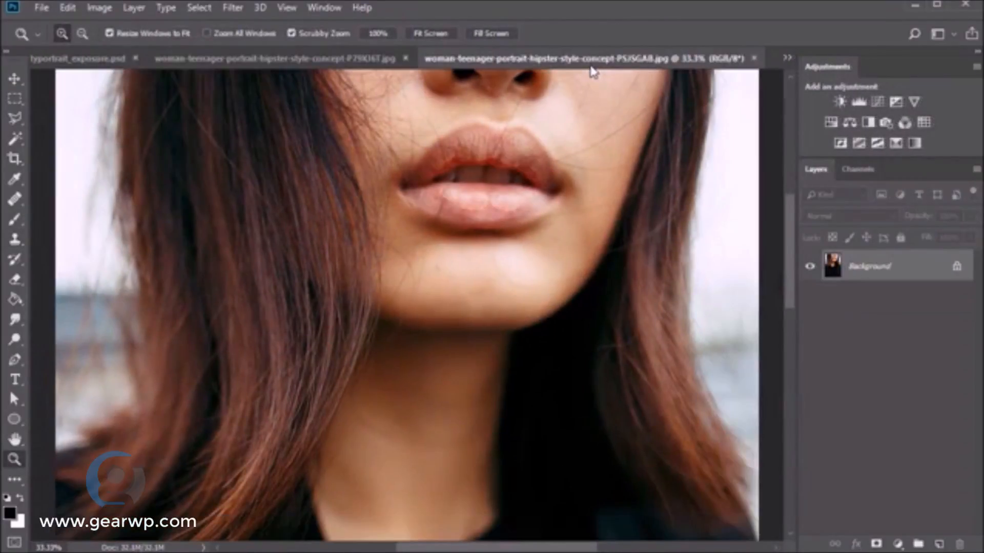
click(366, 60)
key(v)
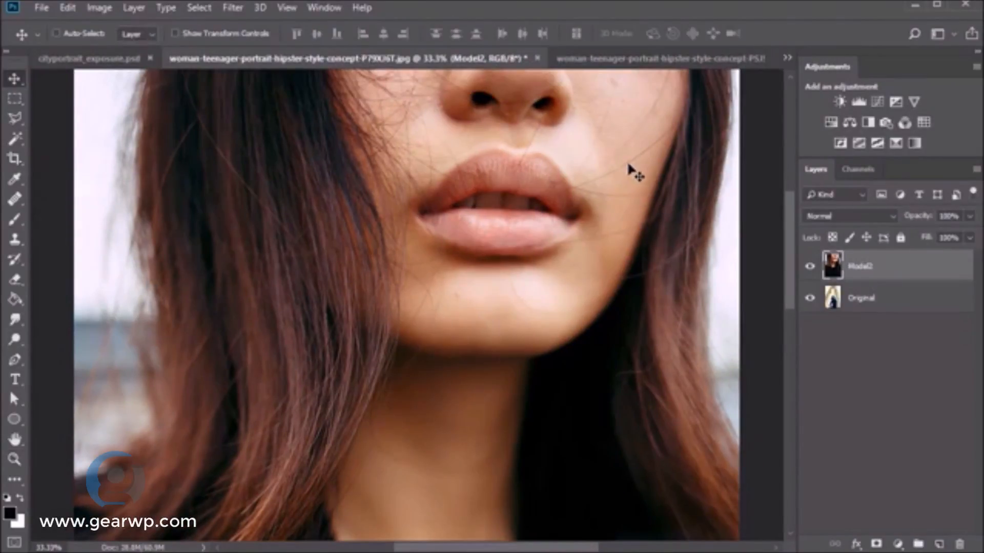
key(x)
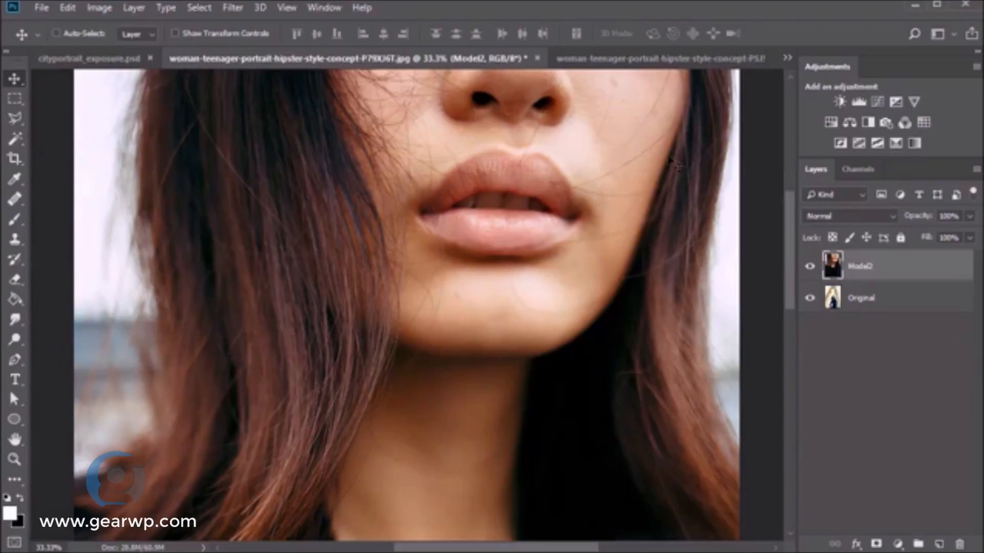
drag(792, 225, 788, 208)
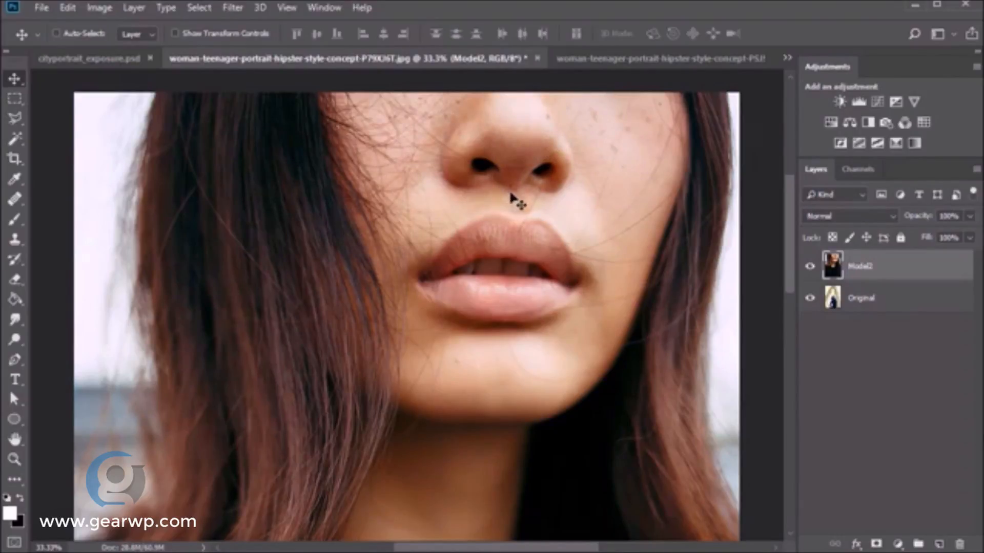
key(d)
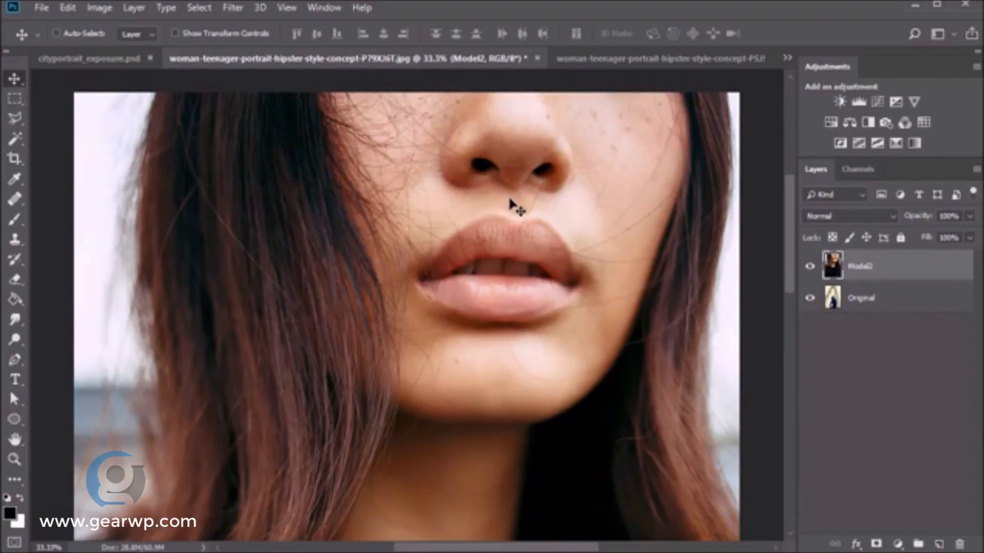
Retouch the skin just below the nose between the nostrils using the Clone Stamp with a 50 px brush
click(14, 239)
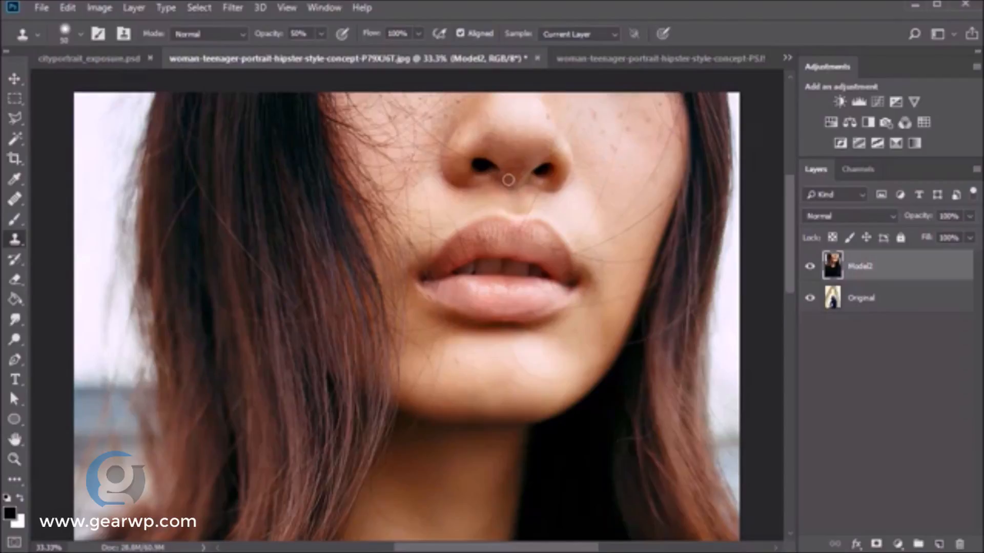
alt+click(506, 188)
alt+click(507, 187)
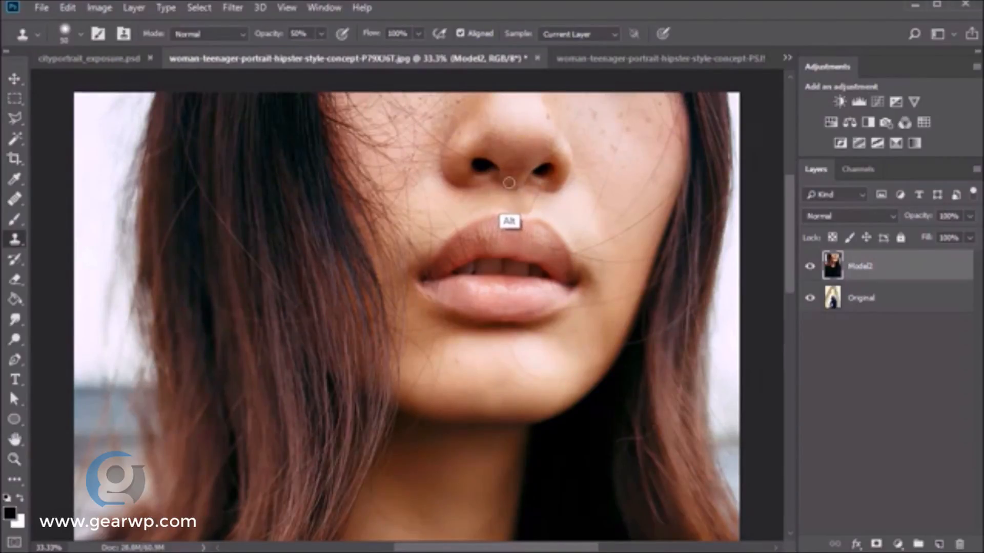
alt+click(510, 185)
Clone smooth skin over the nose tip and its right side with a 100 px Clone Stamp brush
alt+click(527, 134)
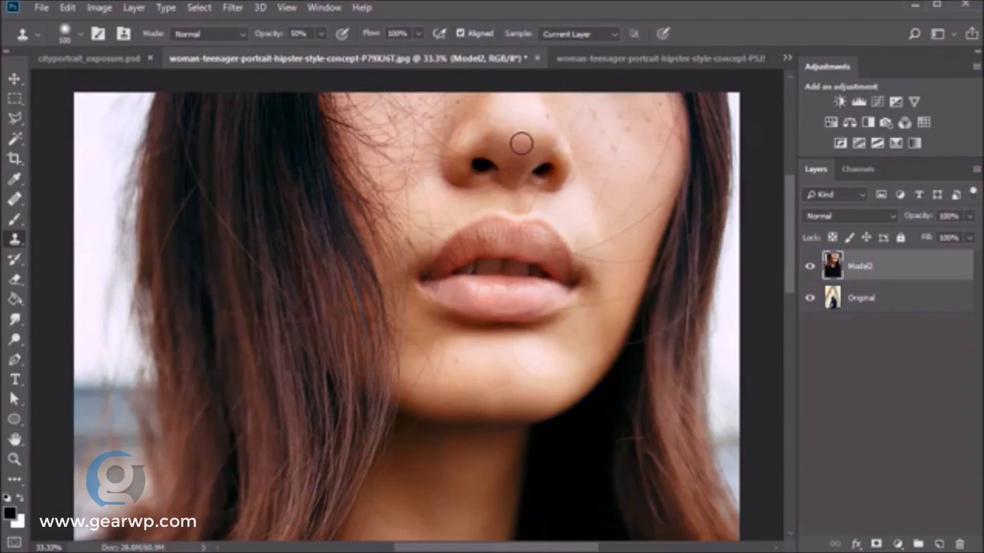
click(582, 119)
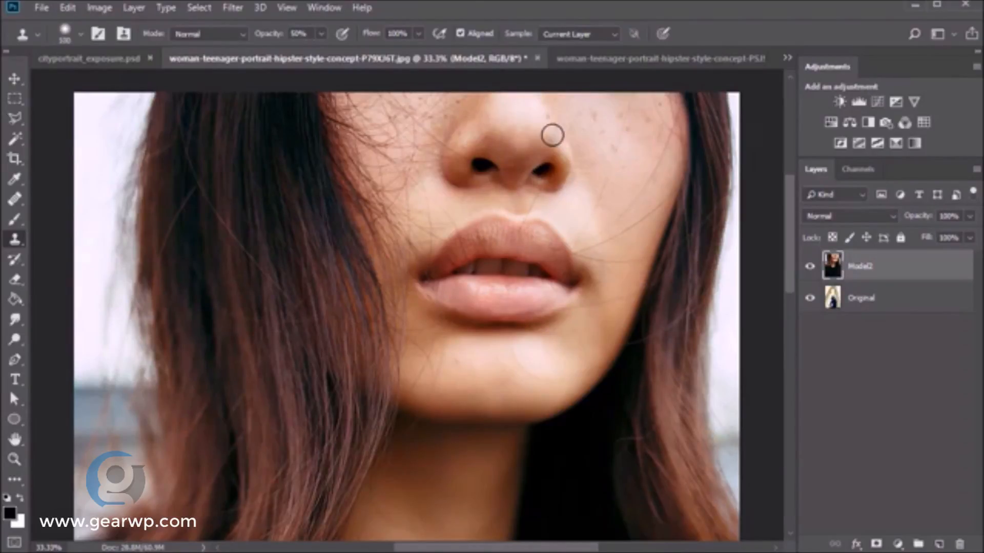
alt+click(505, 138)
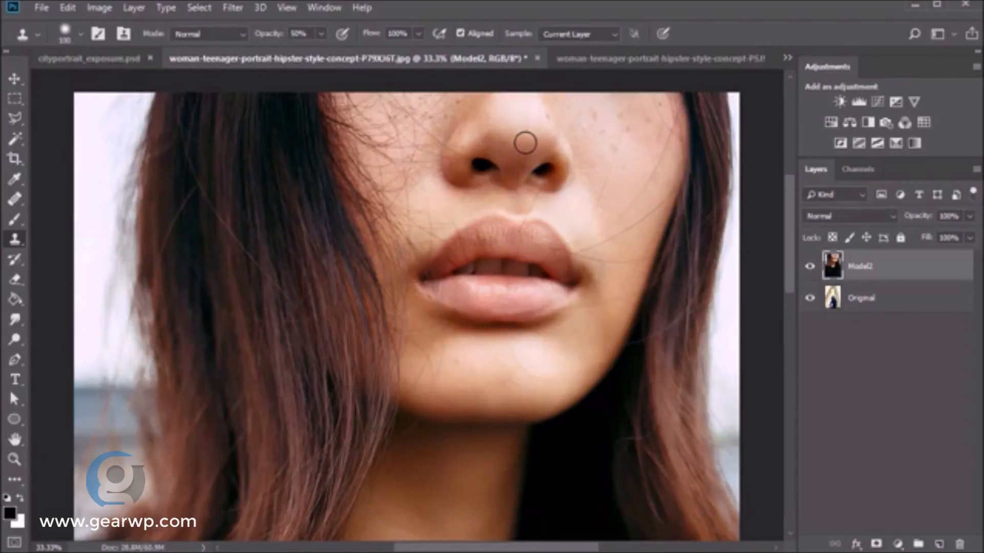
alt+click(516, 144)
click(520, 148)
alt+click(515, 149)
Clone clean skin over the freckles and spots on the cheek to the right of the nose
alt+click(592, 181)
click(588, 159)
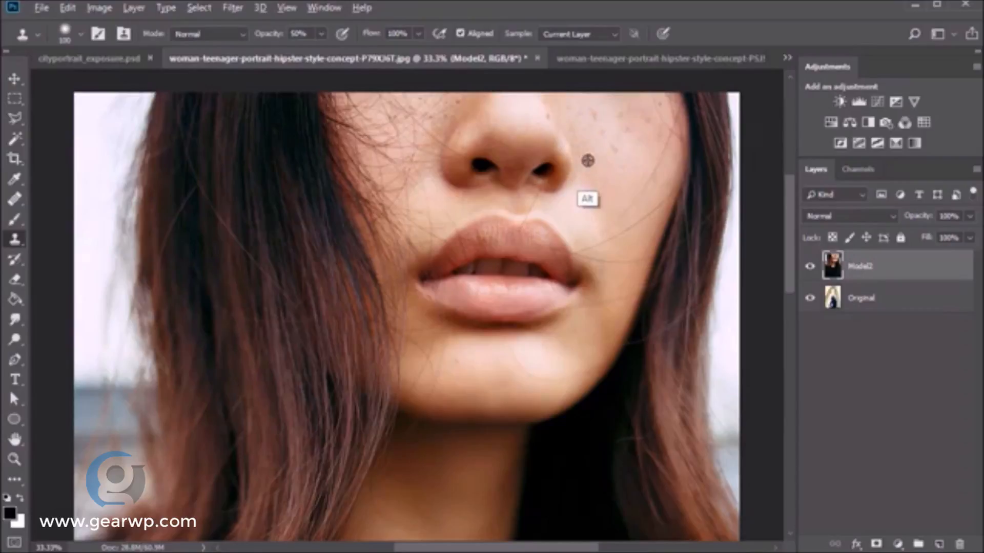
alt+click(588, 160)
click(580, 133)
alt+click(592, 155)
click(596, 128)
alt+click(586, 184)
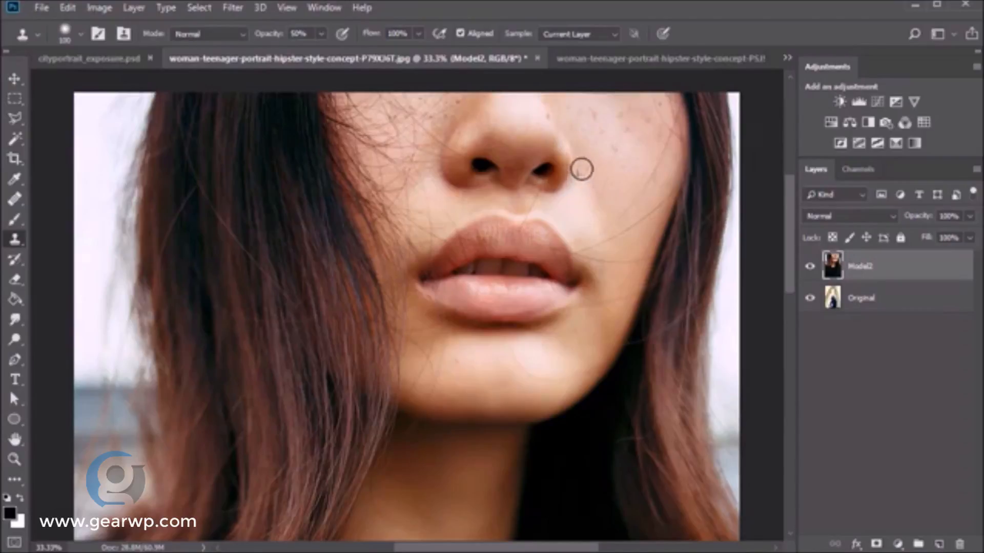
click(640, 141)
alt+click(603, 199)
click(579, 190)
alt+click(613, 202)
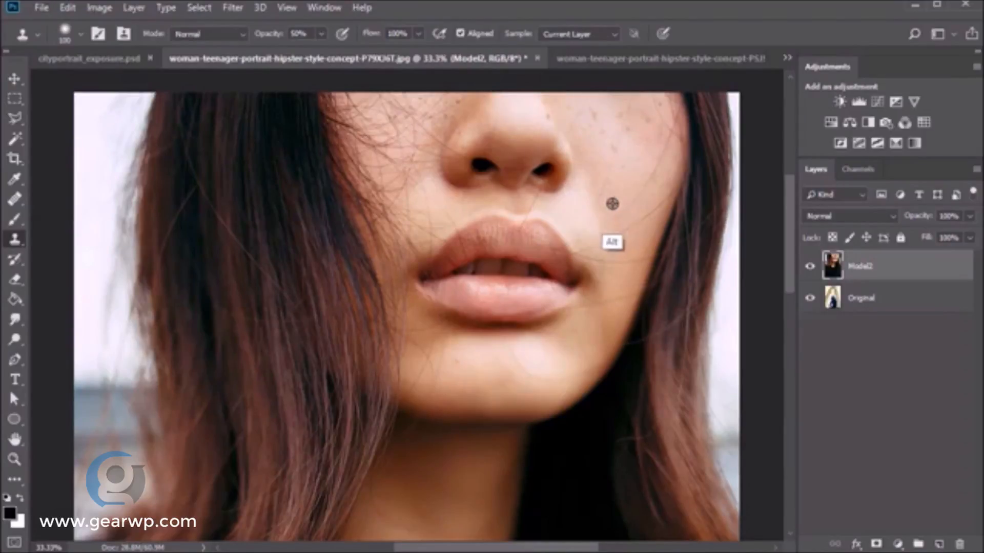
Clone smooth skin over the area beside the outer edge of the nostril nearest the hair with the 100 px Clone Stamp
alt+click(447, 176)
click(428, 171)
alt+click(428, 158)
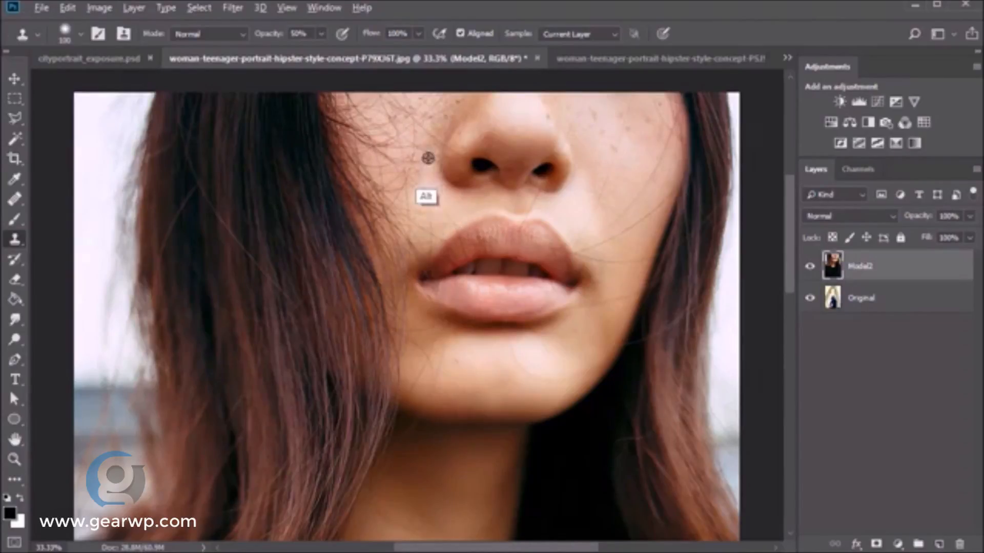
click(438, 181)
Reduce the Clone Stamp to 40 px and resample clean skin beside the nose to refine that cheek area
key(bracketleft)
key(bracketleft)
key(bracketleft)
key(bracketleft)
key(bracketleft)
key(bracketleft)
key(bracketleft)
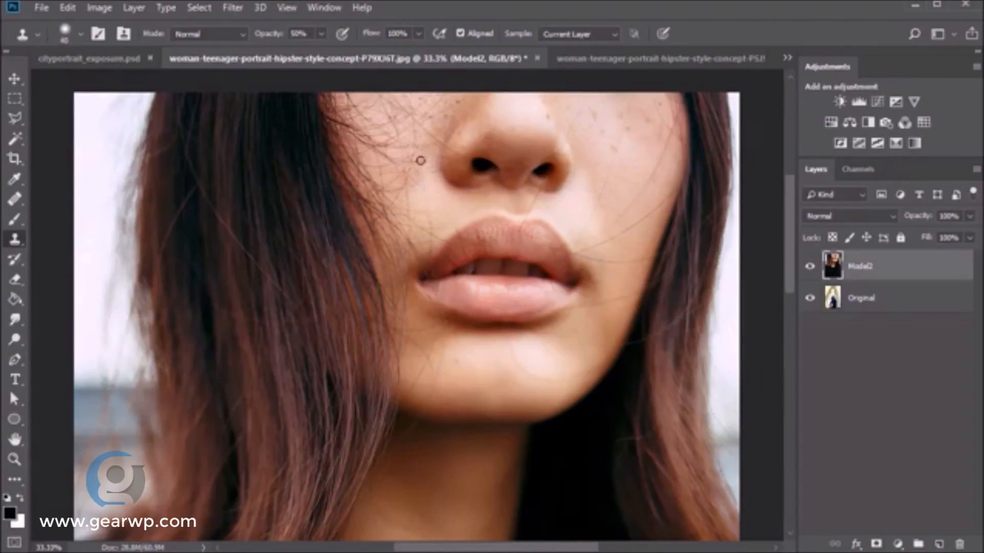
alt+click(434, 172)
alt+click(434, 151)
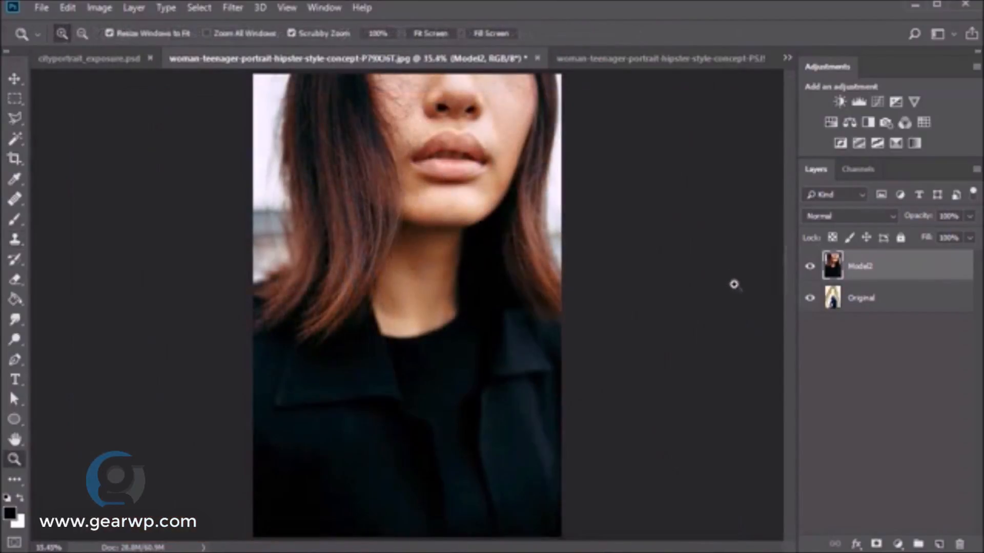
Compare the whole retouched portrait with the unedited portrait in its own document, then return to the composite
key(v)
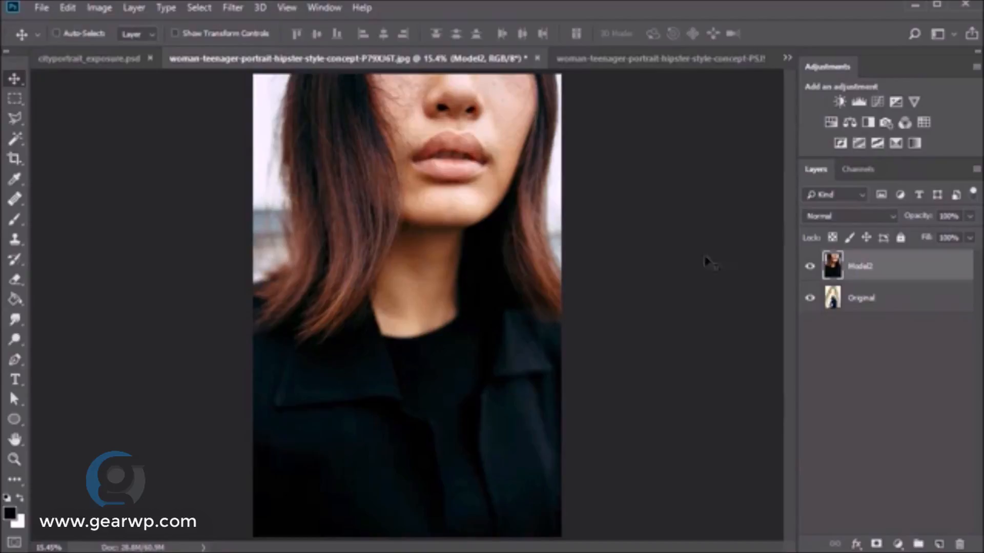
click(586, 57)
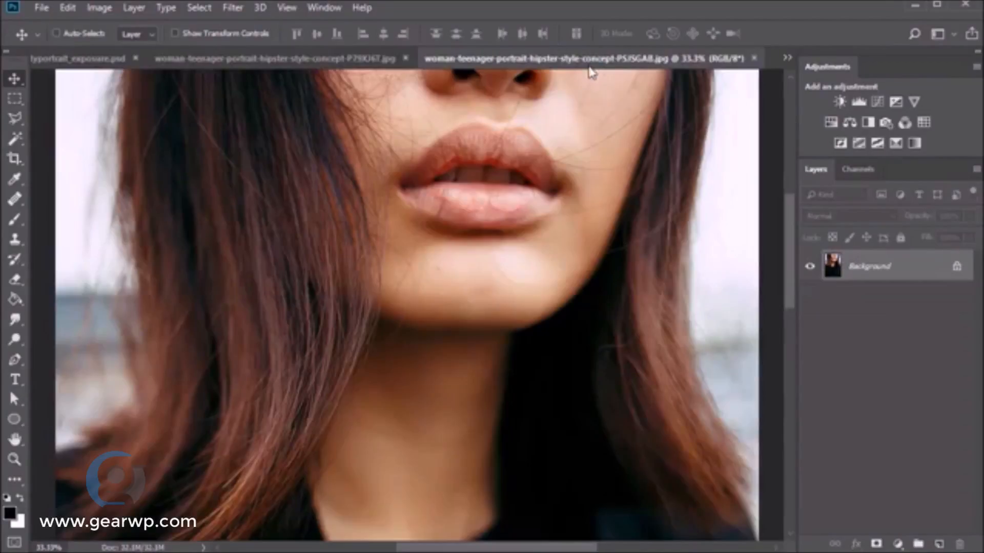
click(368, 61)
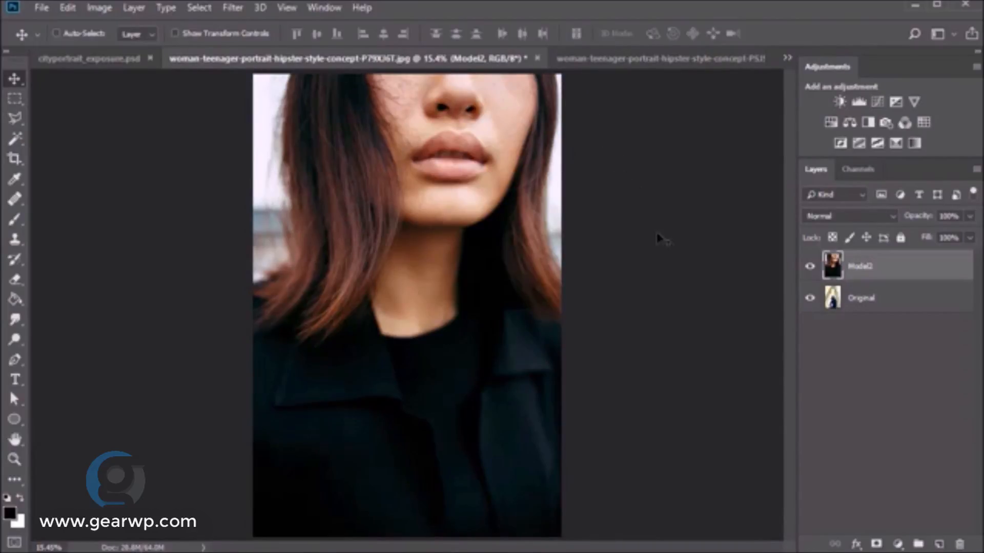
Copy the entire blurred-city-at-night-bokeh image and paste it into the composite document above Model2, accepting the color profile conversion
click(787, 58)
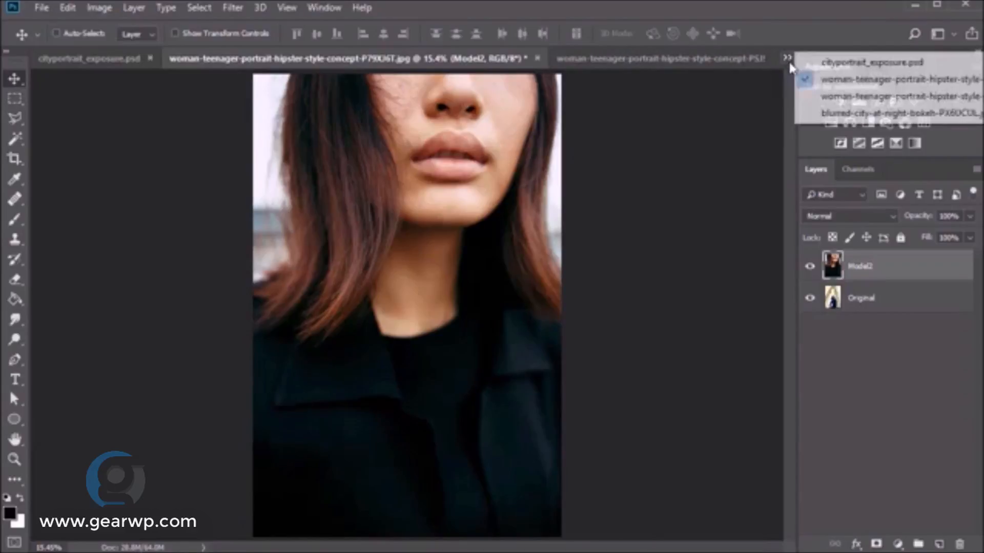
click(822, 114)
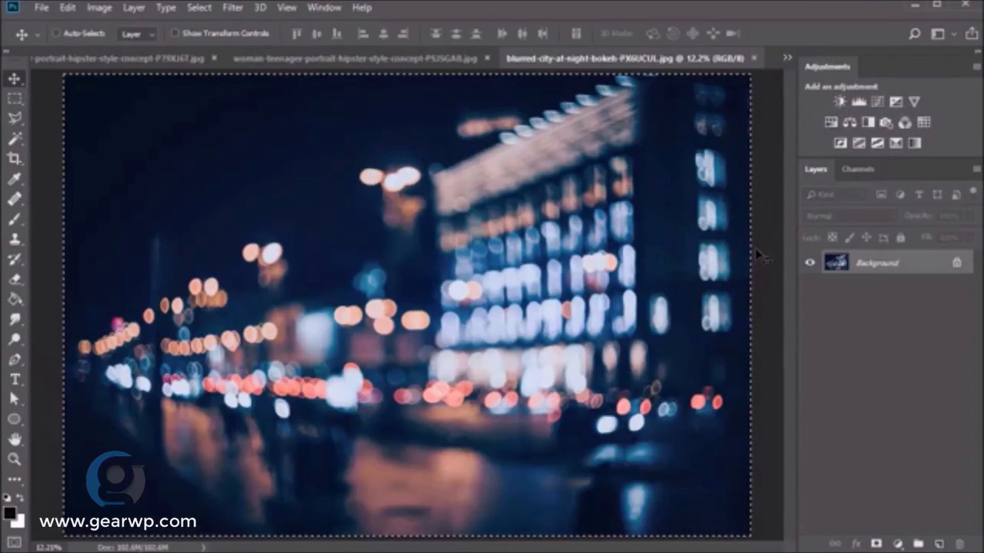
key(ctrl+Tab)
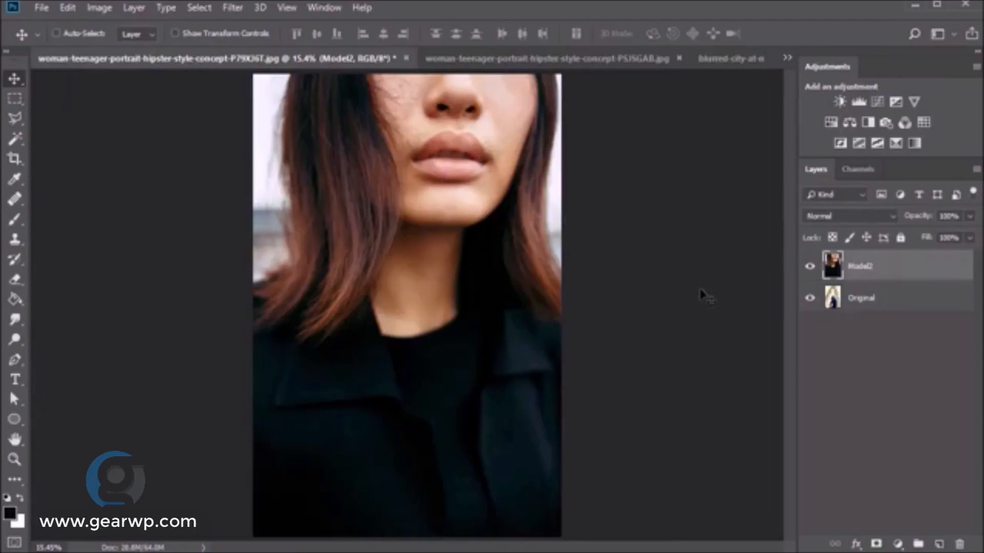
key(ctrl+v)
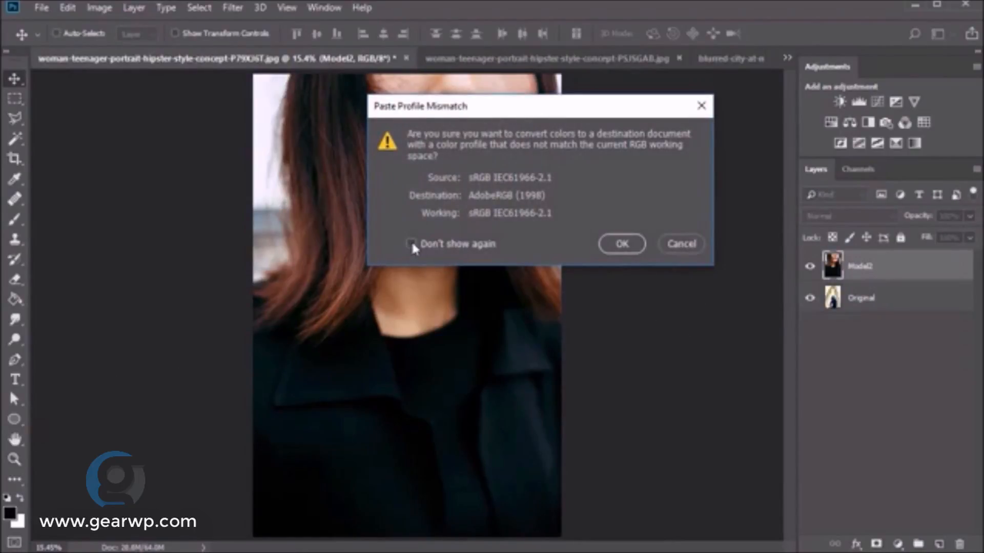
click(618, 244)
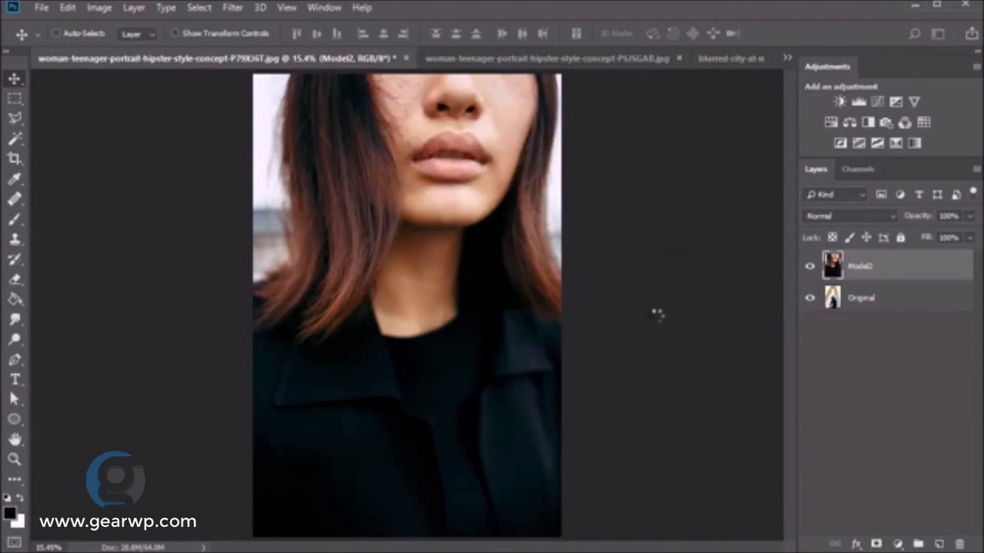
Rename the pasted city lights layer as City
double_click(875, 266)
text(C)
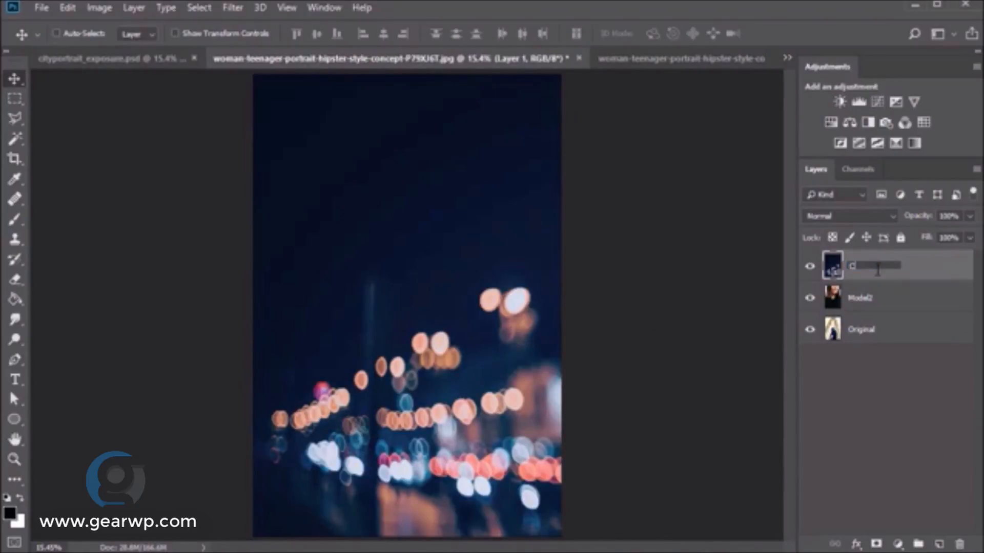
text(ity)
key(Return)
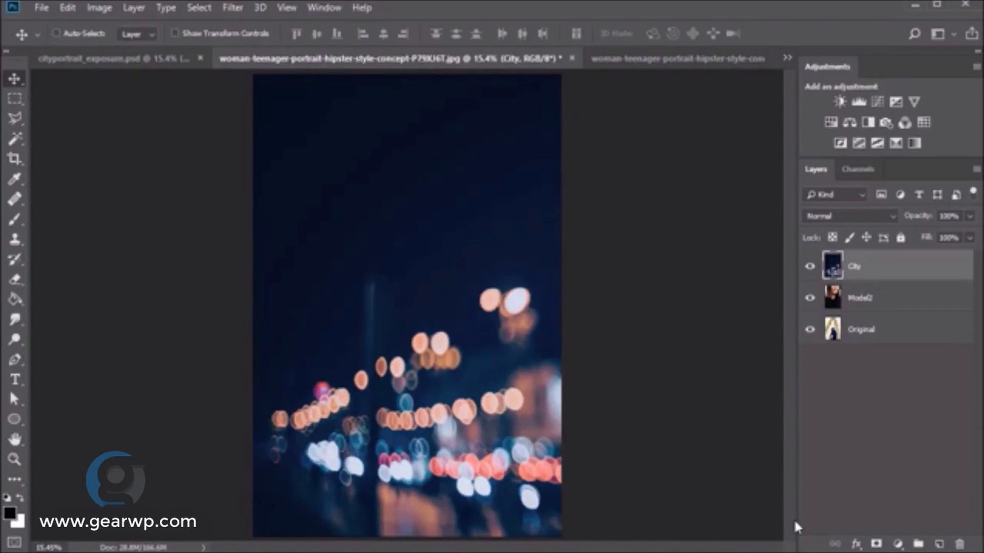
Set the City layer's blend mode to Screen and shift its lights slightly up and left over the portrait
click(842, 215)
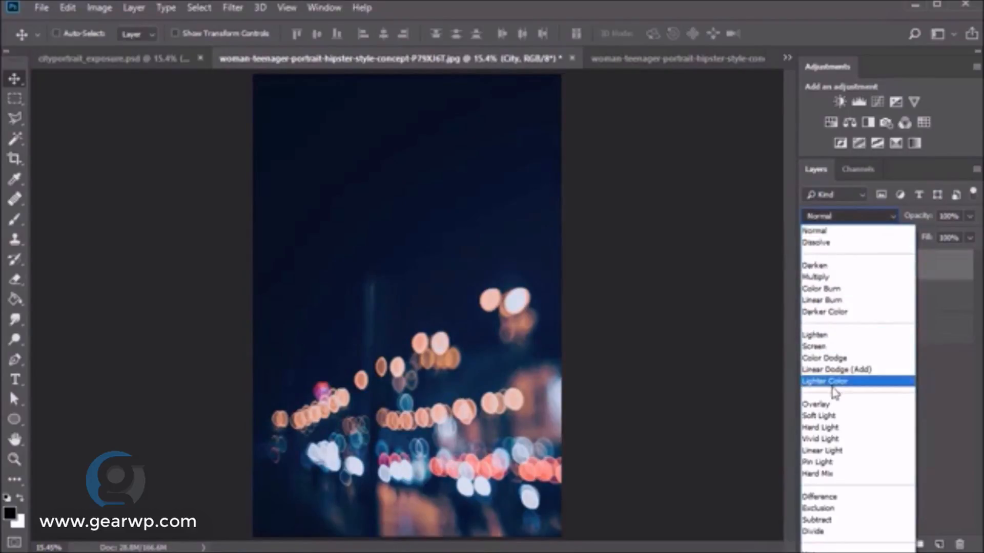
click(831, 347)
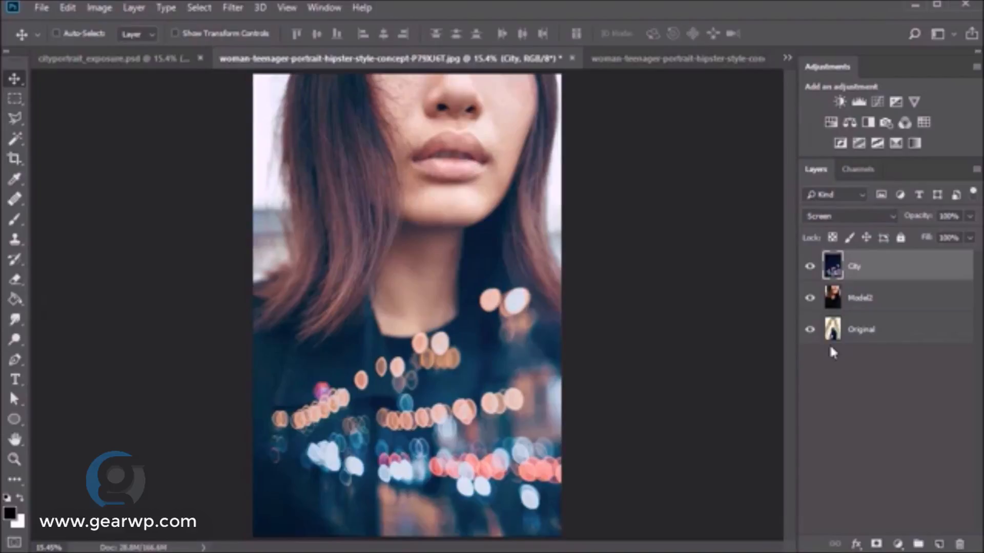
drag(666, 415, 650, 379)
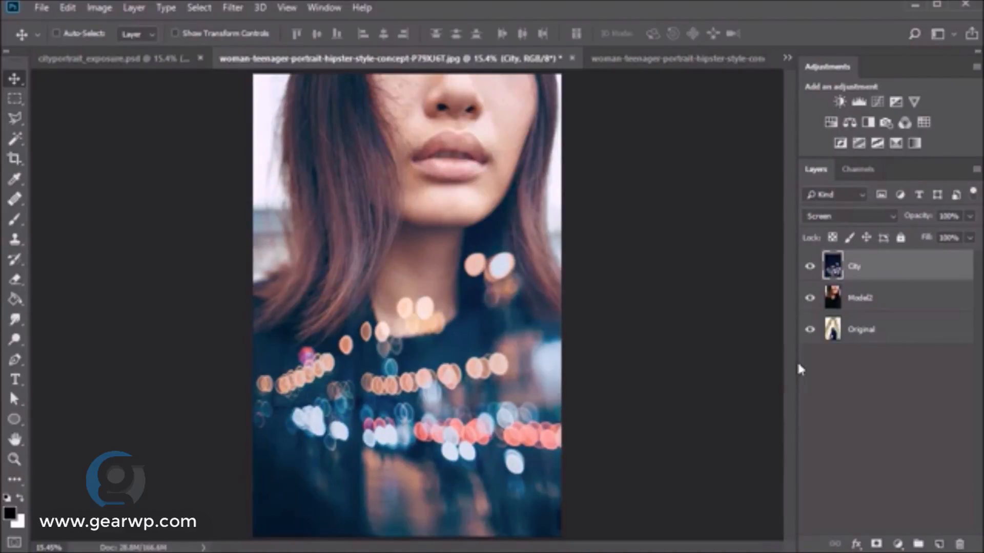
Duplicate the Original layer, rename the copy as Model1, and place it between City and Model2
click(874, 332)
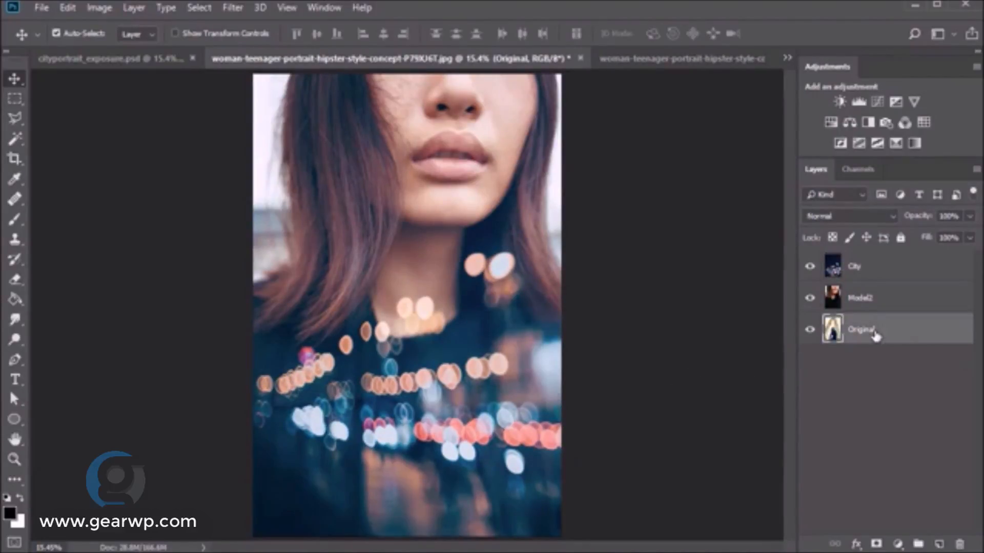
key(ctrl+j)
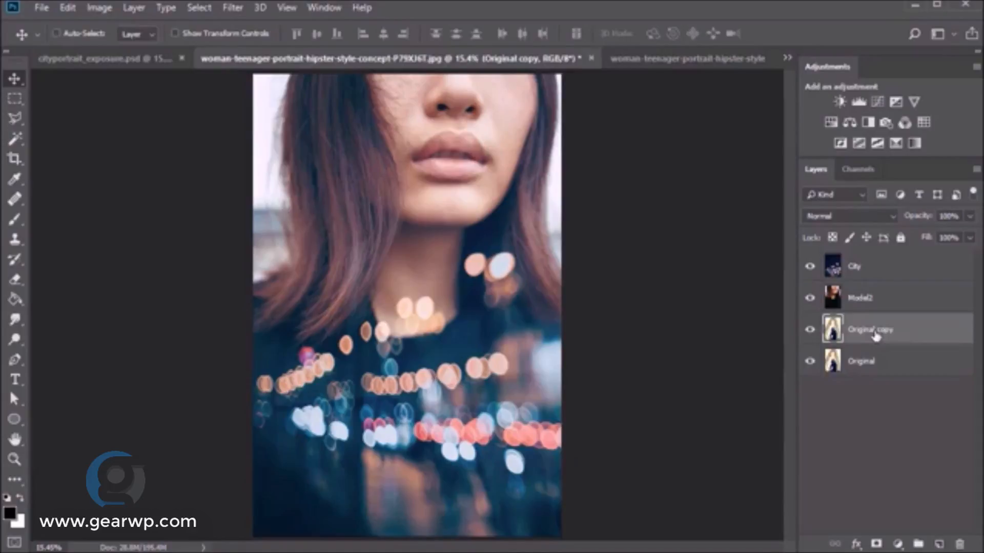
double_click(876, 332)
text(Model1)
key(Return)
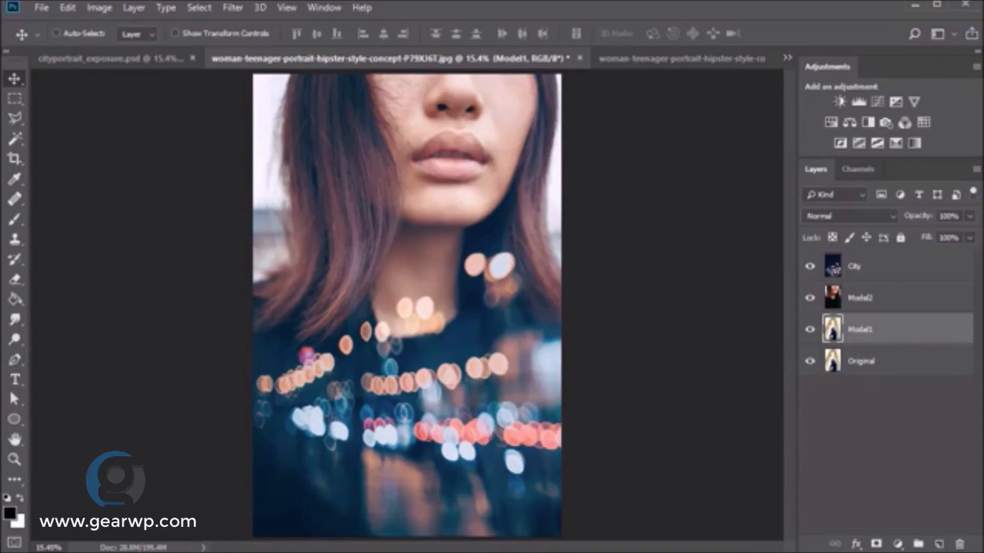
drag(901, 326, 885, 290)
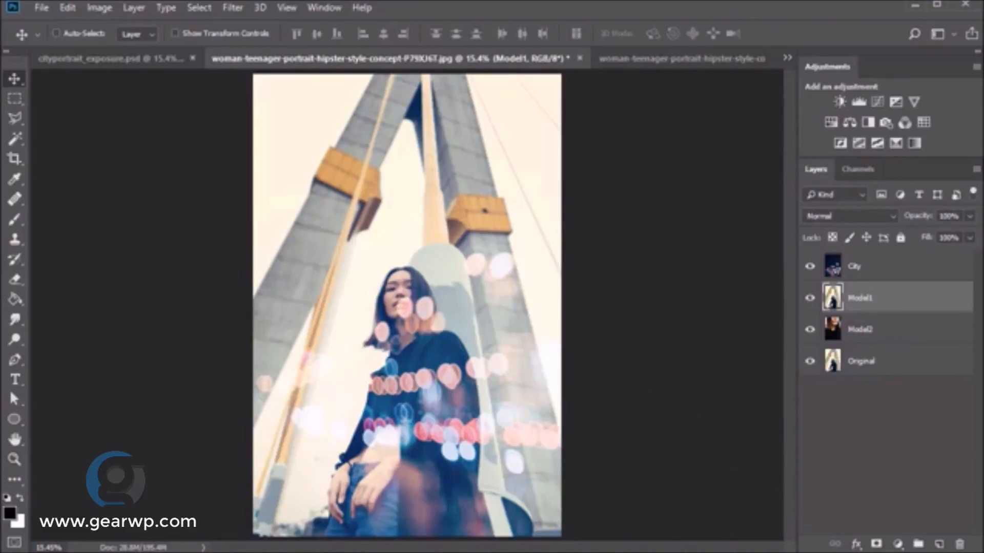
Hide the City layer and add a white layer mask to Model1
click(810, 267)
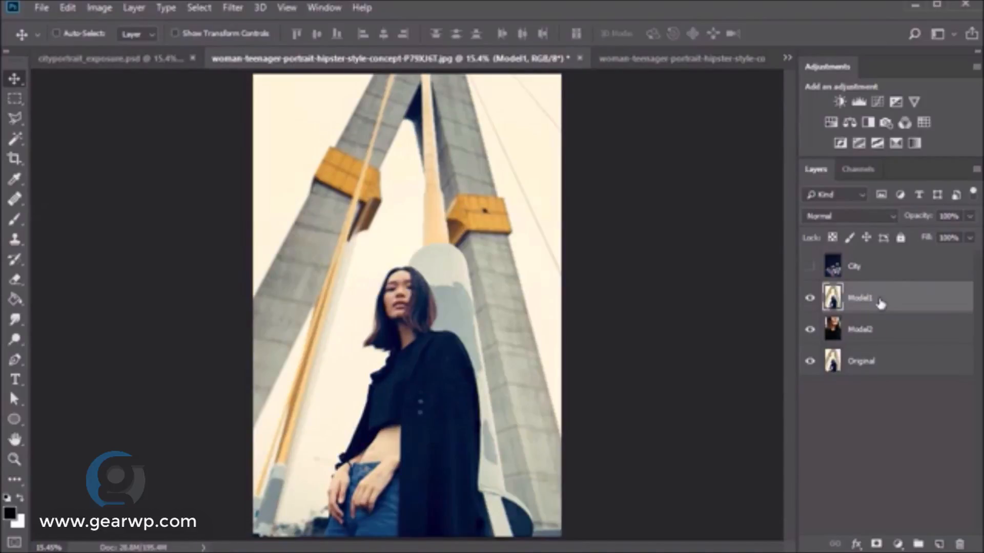
click(876, 546)
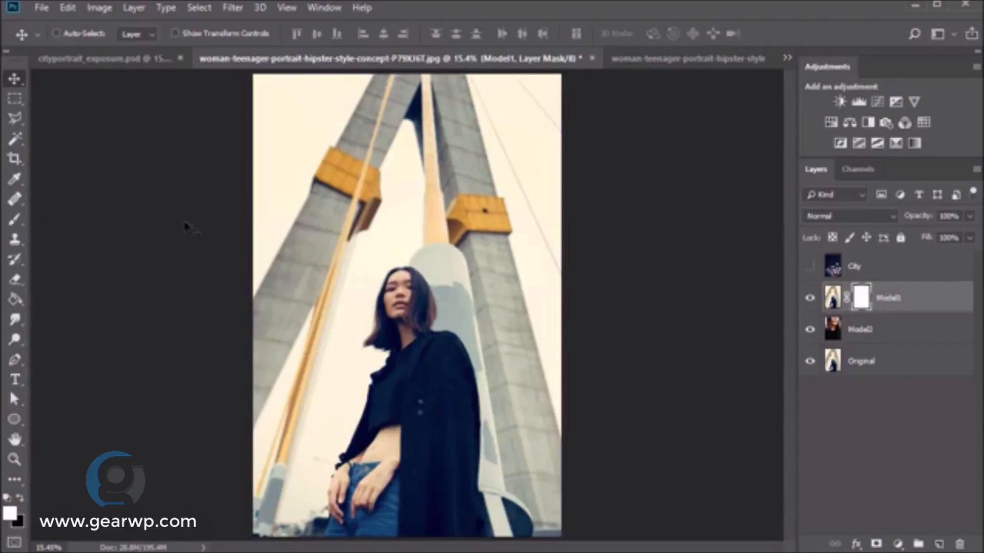
Outline the standing woman loosely with the Polygonal Lasso and invert the selection to cover the bridge background
click(15, 117)
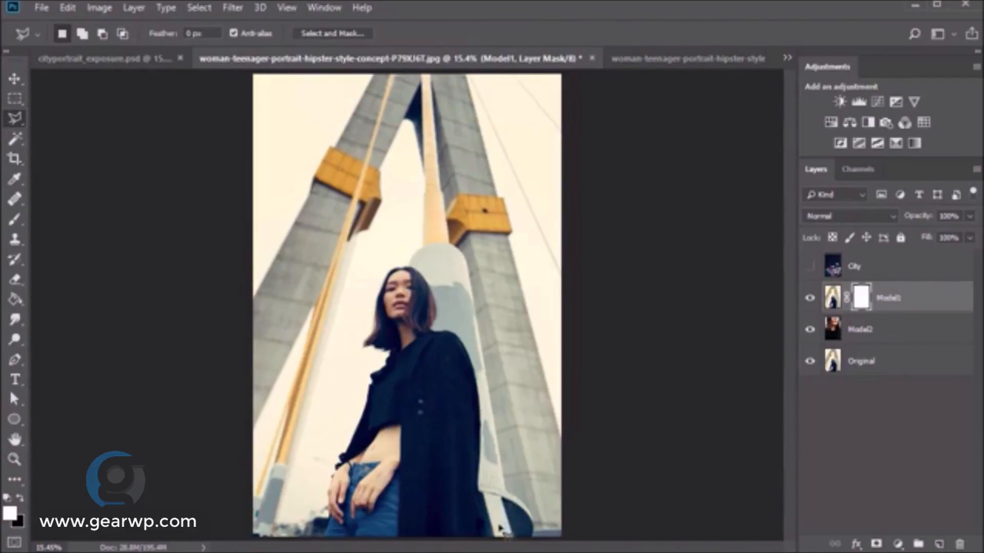
mouse_move(484, 547)
mouse_down()
mouse_move(486, 414)
mouse_move(473, 352)
mouse_move(458, 319)
mouse_move(441, 323)
mouse_move(437, 284)
mouse_move(390, 257)
mouse_move(359, 302)
mouse_move(359, 334)
mouse_move(377, 359)
mouse_move(321, 475)
mouse_move(321, 544)
mouse_move(482, 543)
mouse_up()
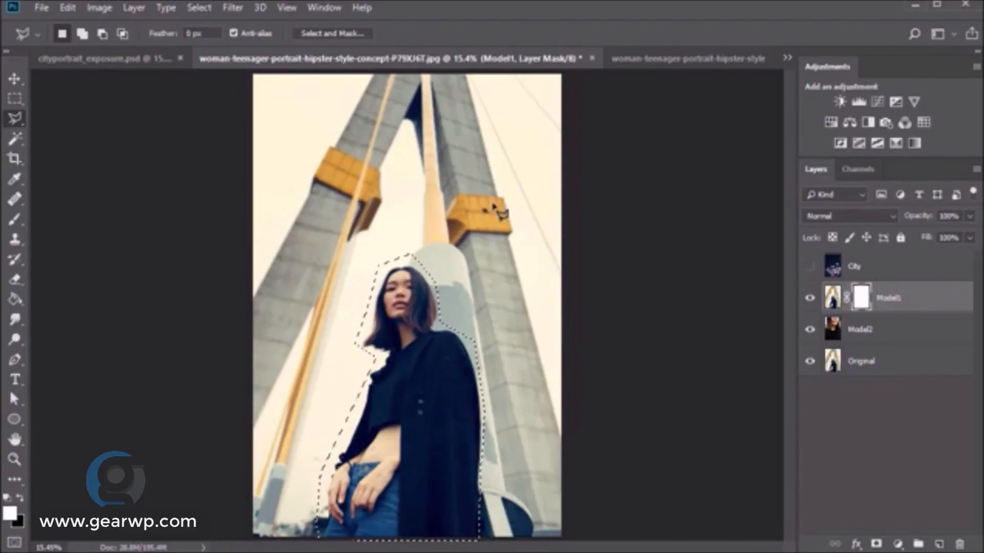
right_click(493, 205)
click(516, 228)
key(v)
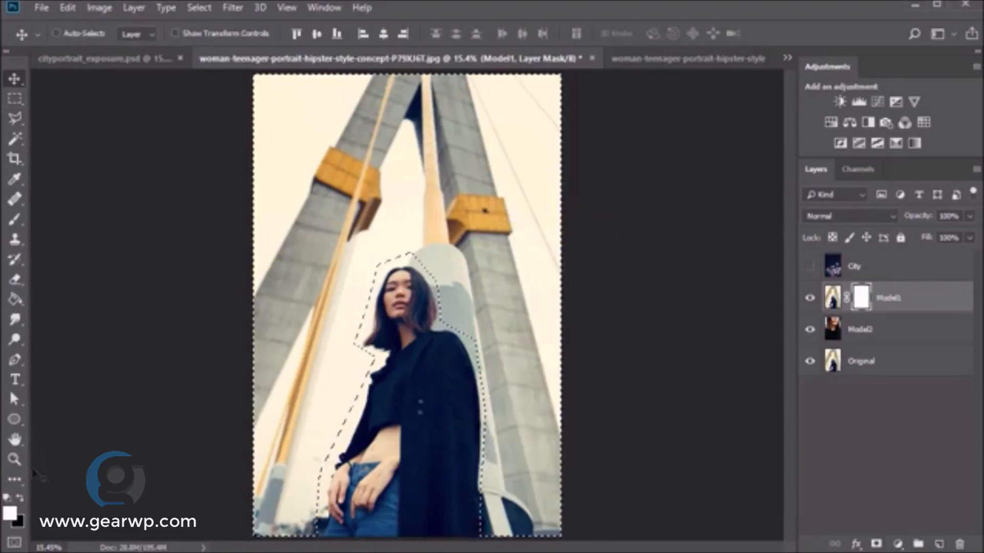
Fill the selected background with black on the Model1 mask using the Paint Bucket, then deselect
click(20, 497)
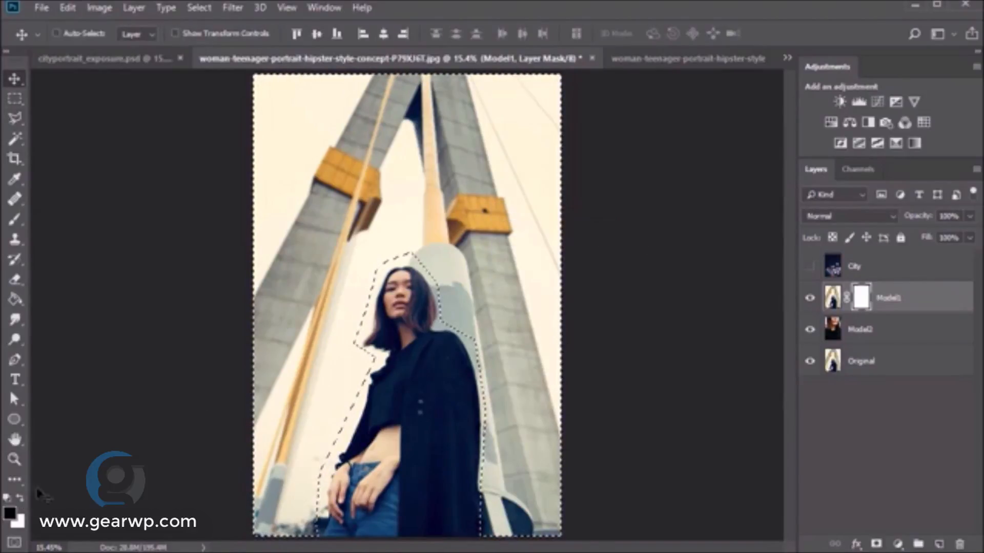
click(15, 300)
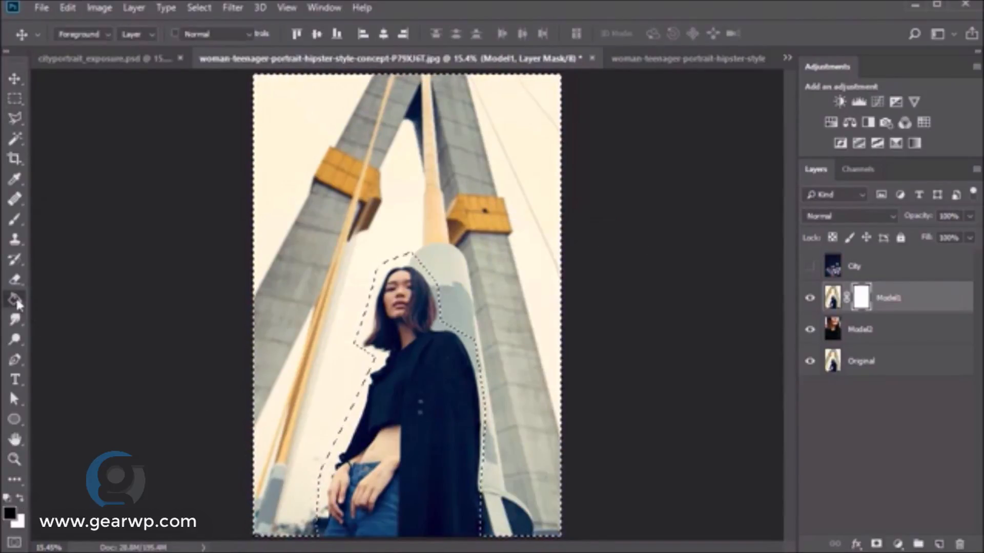
click(355, 253)
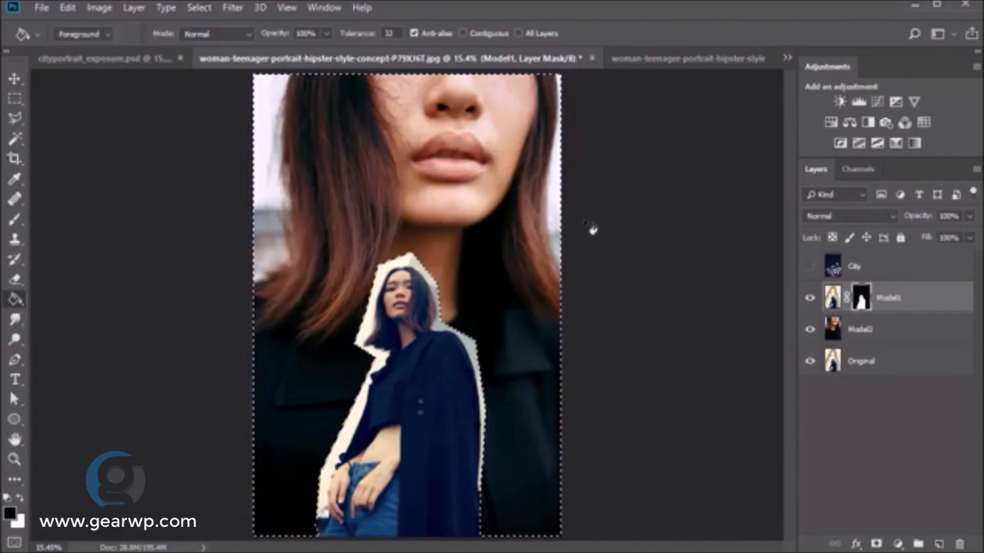
key(ctrl+d)
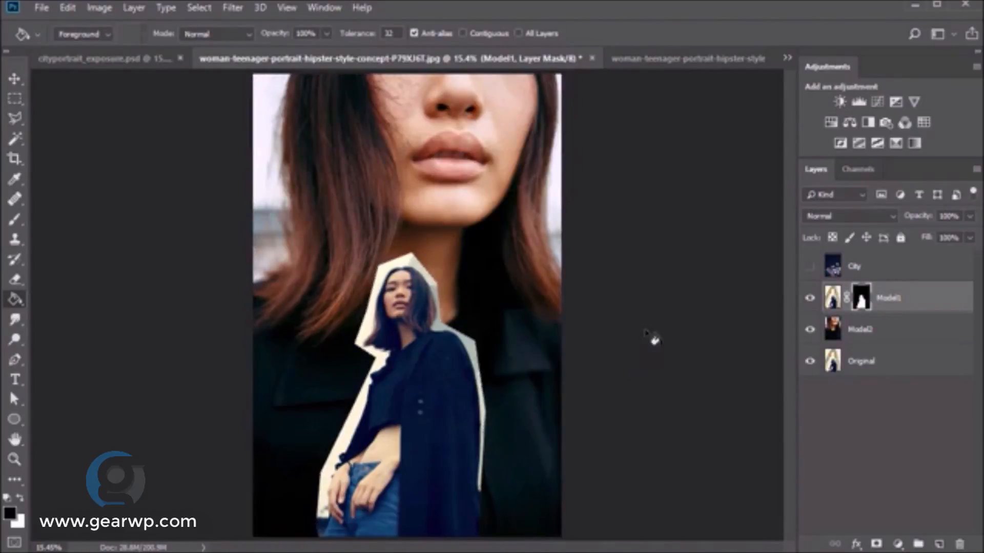
Paint black on the Model1 mask with a small brush to hide the pale backdrop beside the woman's hair and shoulder
key(v)
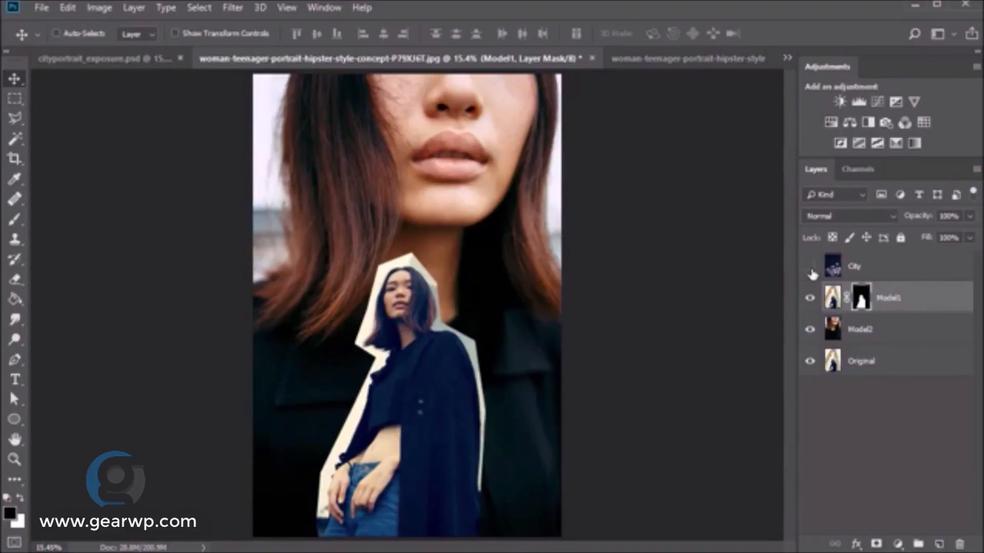
key(z)
click(441, 316)
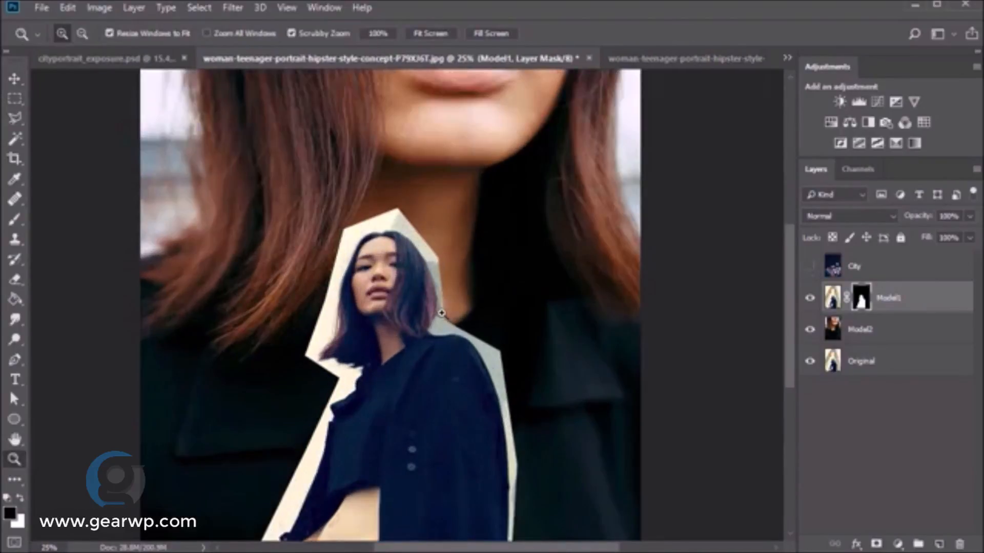
click(420, 318)
click(419, 318)
click(420, 318)
click(456, 321)
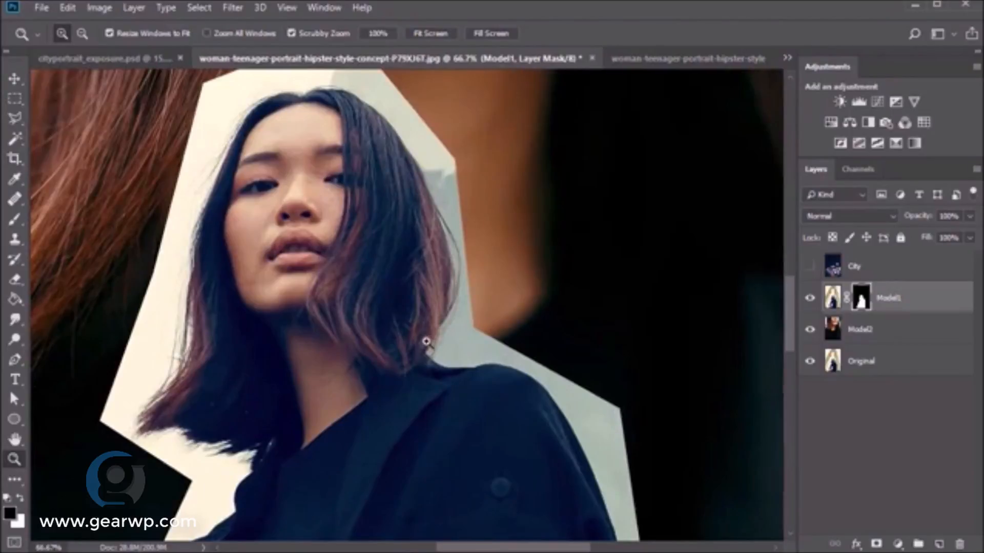
click(428, 340)
key(b)
key(bracketleft)
key(bracketleft)
key(bracketleft)
key(bracketleft)
key(bracketleft)
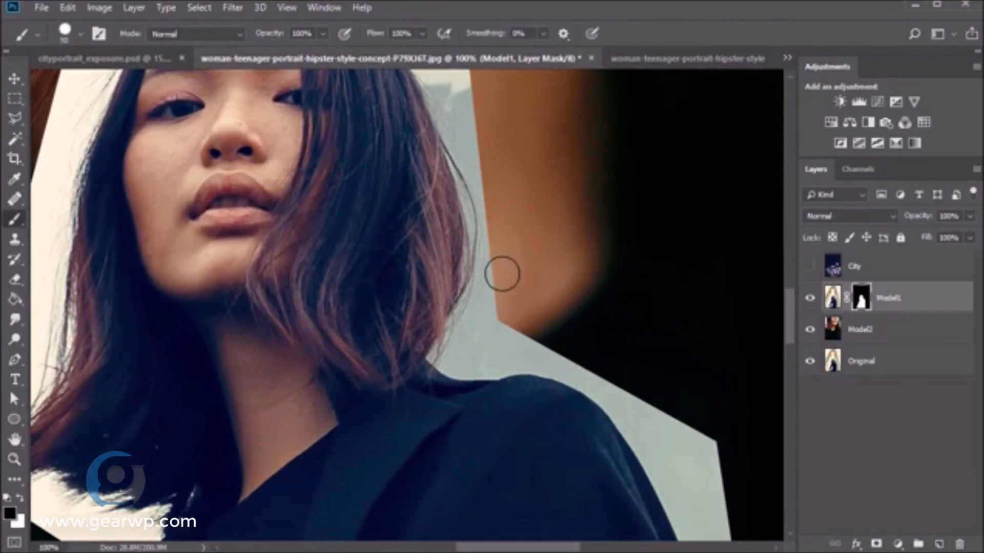
mouse_move(489, 307)
mouse_down()
mouse_move(500, 253)
mouse_move(442, 354)
mouse_move(481, 358)
mouse_move(441, 357)
mouse_move(555, 375)
mouse_up()
drag(552, 331, 442, 170)
drag(630, 376, 525, 270)
mouse_move(525, 270)
mouse_down()
mouse_move(428, 143)
mouse_move(499, 302)
mouse_move(422, 130)
mouse_up()
Enlarge the brush and keep masking out the leftover backdrop around the woman's figure, including beside her hand and jeans
key(bracketright)
key(bracketright)
key(bracketright)
drag(525, 346, 483, 160)
mouse_move(486, 169)
mouse_down()
mouse_move(509, 368)
mouse_move(503, 311)
mouse_up()
drag(523, 502, 491, 204)
mouse_move(491, 204)
mouse_down()
mouse_move(506, 403)
mouse_move(488, 352)
mouse_up()
drag(487, 352, 472, 203)
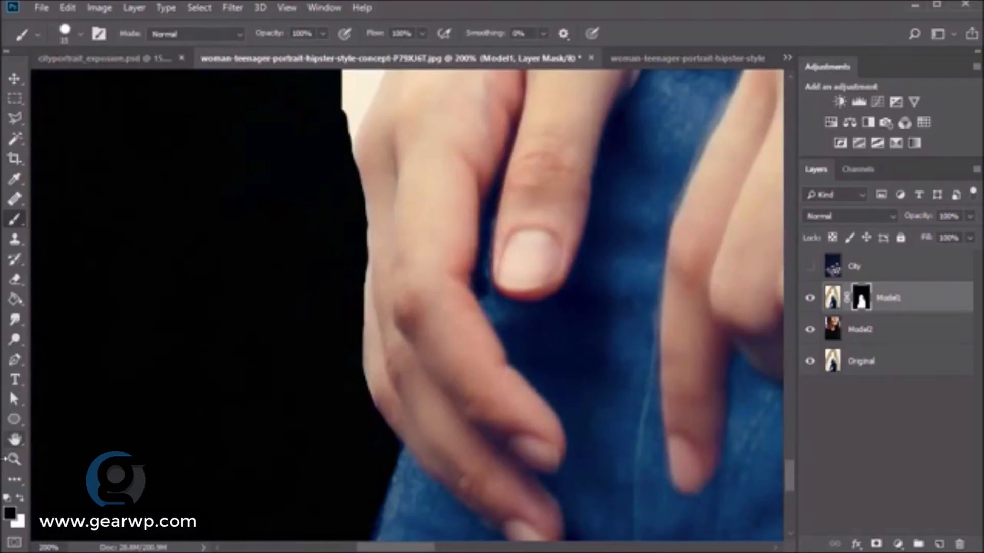
Paint the Model1 mask along the outer edge of the woman's hand and fingers, alternating black and white
click(14, 440)
click(55, 455)
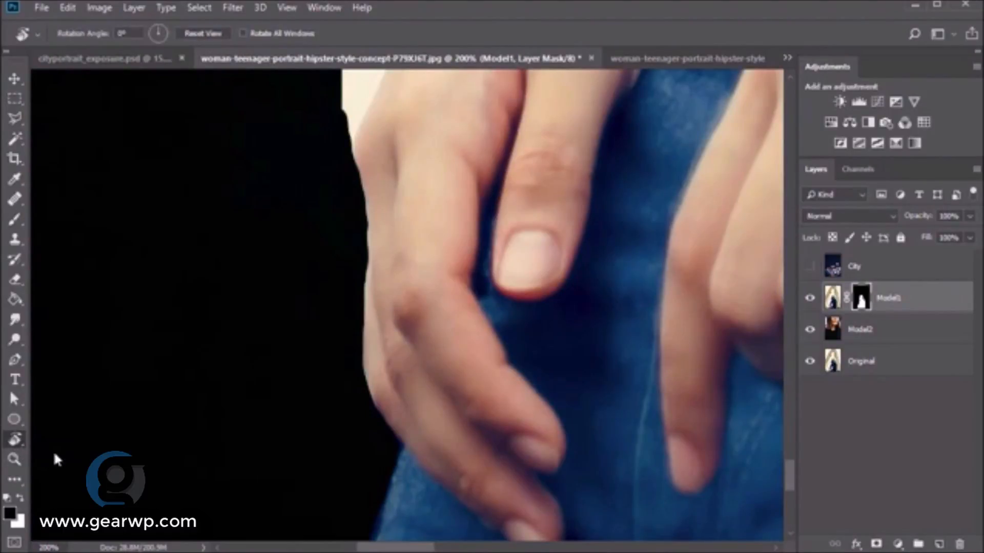
drag(557, 212, 564, 358)
key(b)
key(x)
mouse_move(351, 291)
mouse_down()
mouse_move(521, 184)
mouse_move(446, 268)
mouse_up()
key(x)
mouse_move(446, 230)
mouse_down()
mouse_move(577, 165)
mouse_move(446, 234)
mouse_up()
Continue painting black on the Model1 mask along the woman's wrist and dark top to hide the remaining pale backdrop
key(r)
drag(592, 337, 581, 252)
key(h)
drag(539, 201, 483, 303)
key(b)
mouse_move(421, 259)
mouse_down()
mouse_move(340, 330)
mouse_move(463, 222)
mouse_move(579, 142)
mouse_move(507, 283)
mouse_up()
key(space)
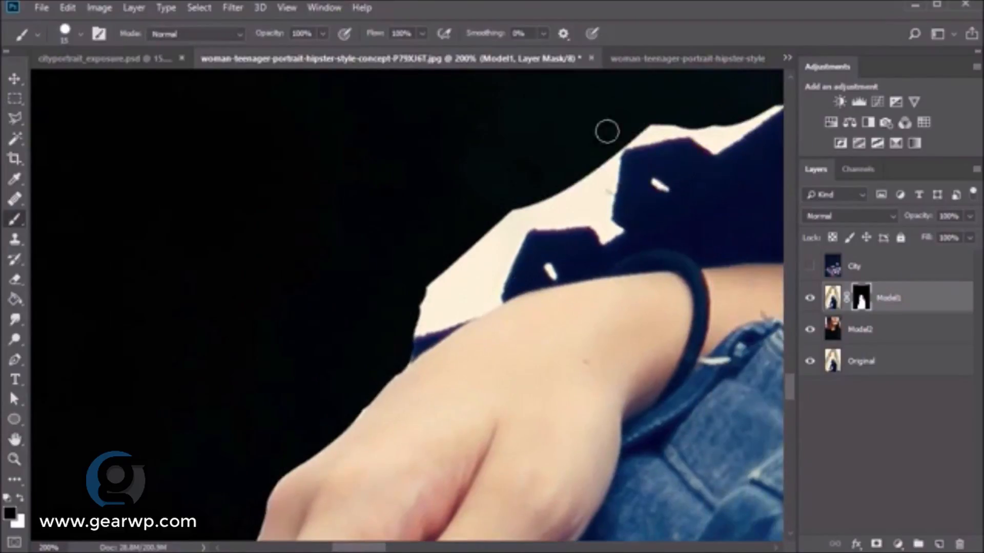
mouse_move(606, 132)
mouse_down()
mouse_move(601, 213)
mouse_move(579, 220)
mouse_up()
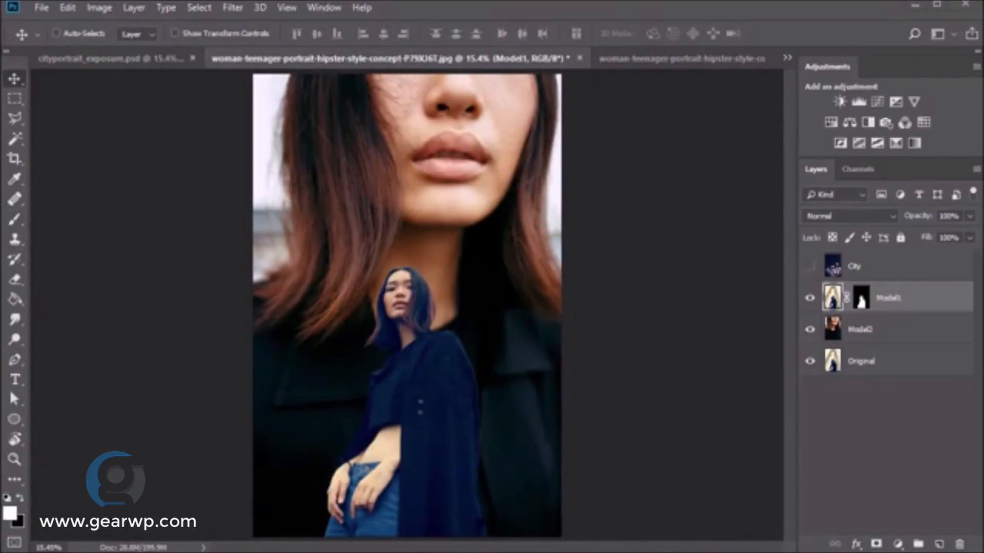
Show the City layer and move it below Model1 so the lights sit behind the standing woman
click(809, 266)
click(890, 268)
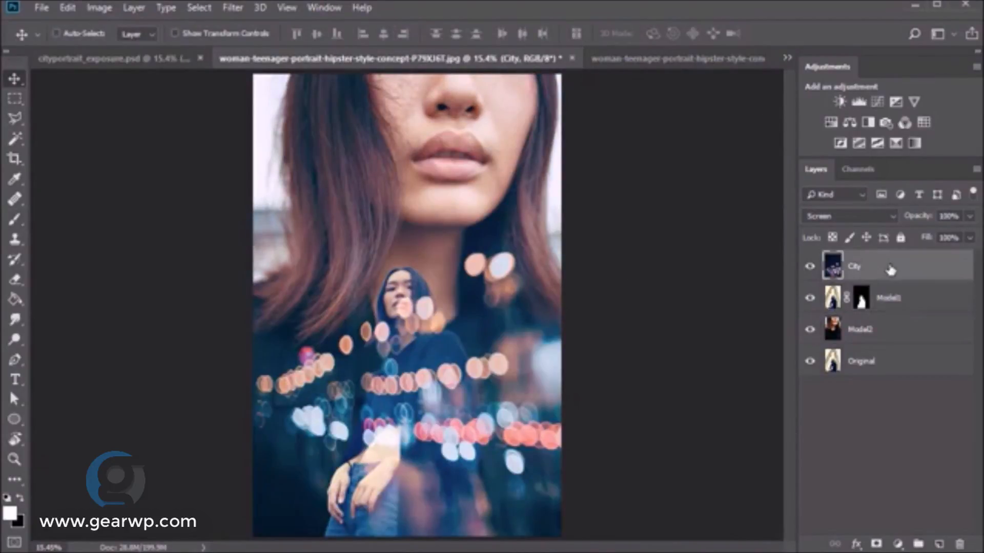
drag(890, 270, 888, 310)
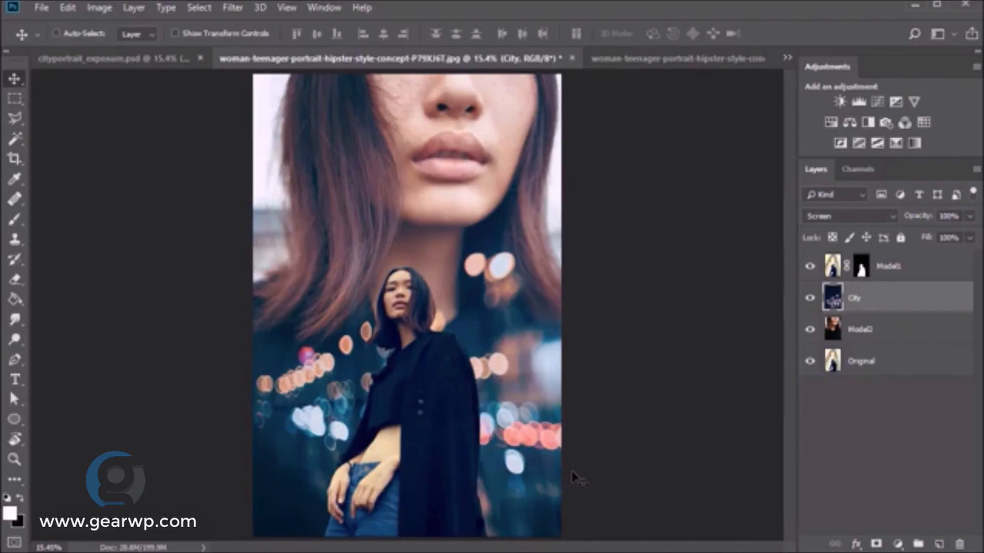
Duplicate the City layer twice and hide both copies
key(ctrl+j)
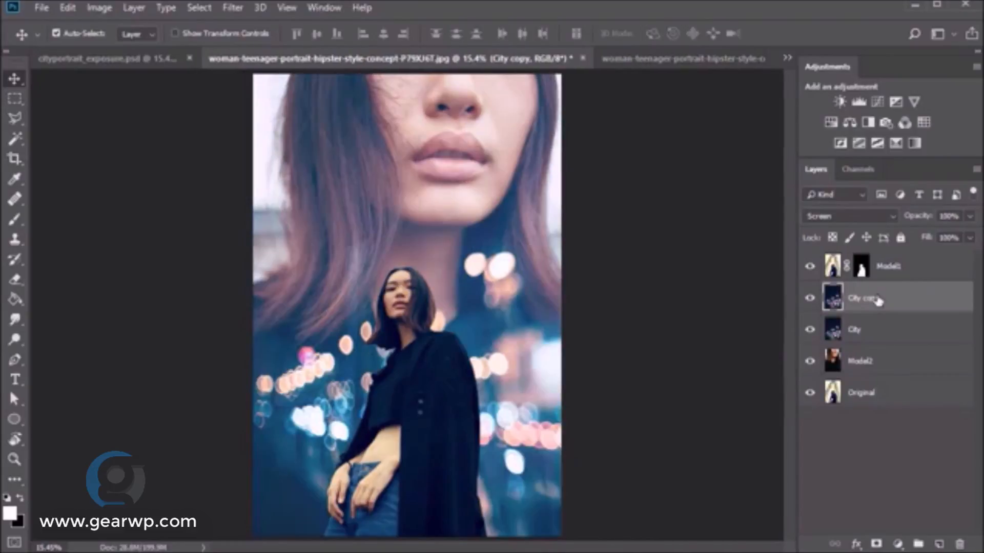
key(ctrl+j)
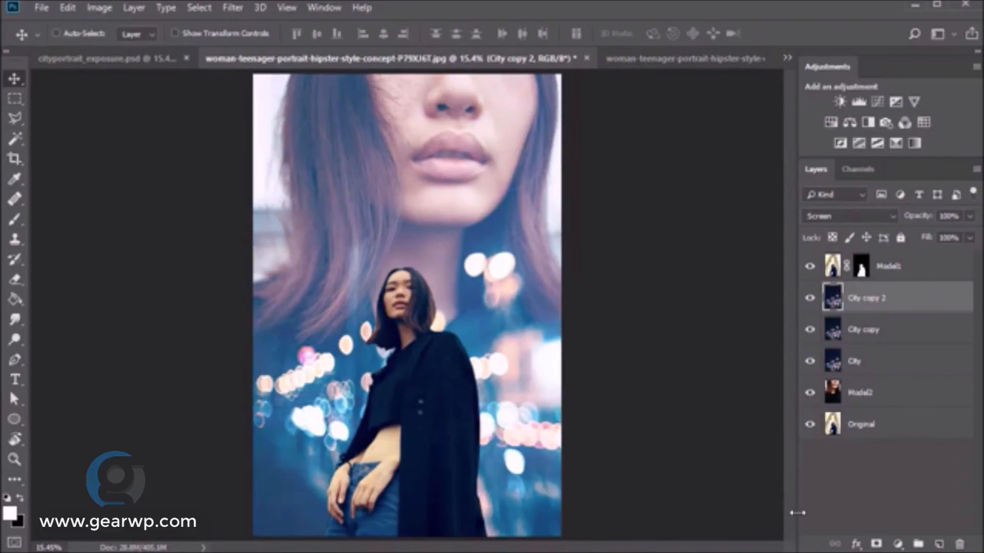
click(809, 297)
click(810, 330)
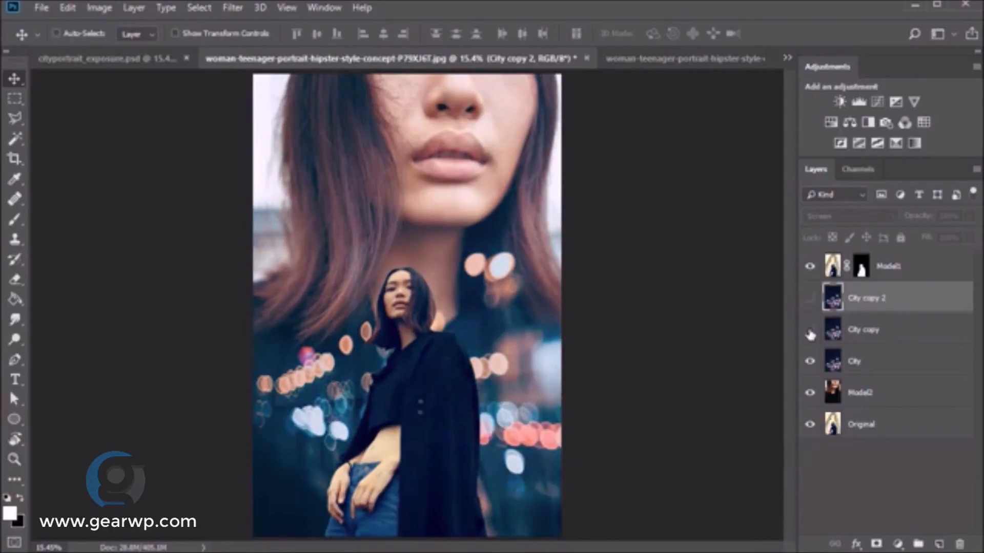
Move the City copy layer above Model1, clip it to Model1 and make it visible
drag(871, 330, 891, 260)
right_click(891, 260)
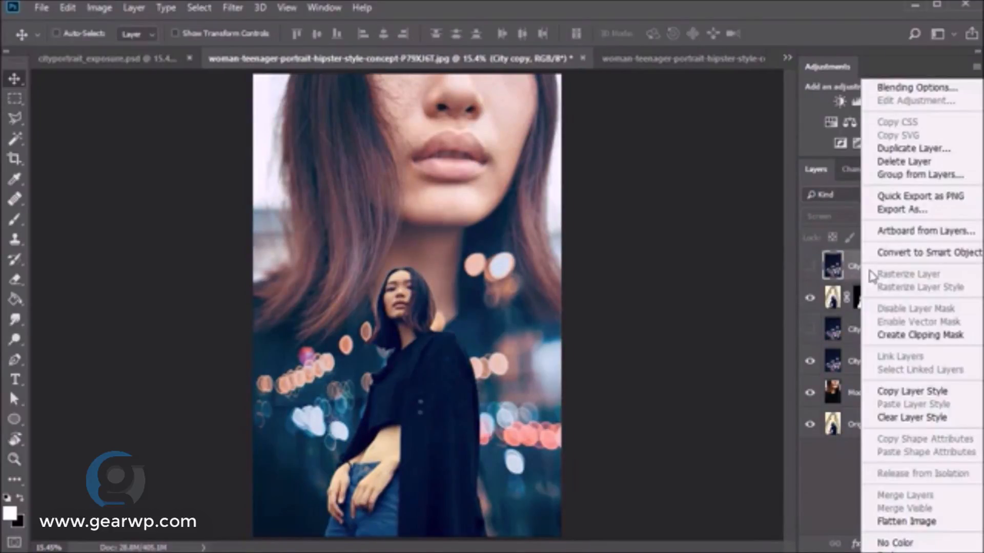
click(887, 333)
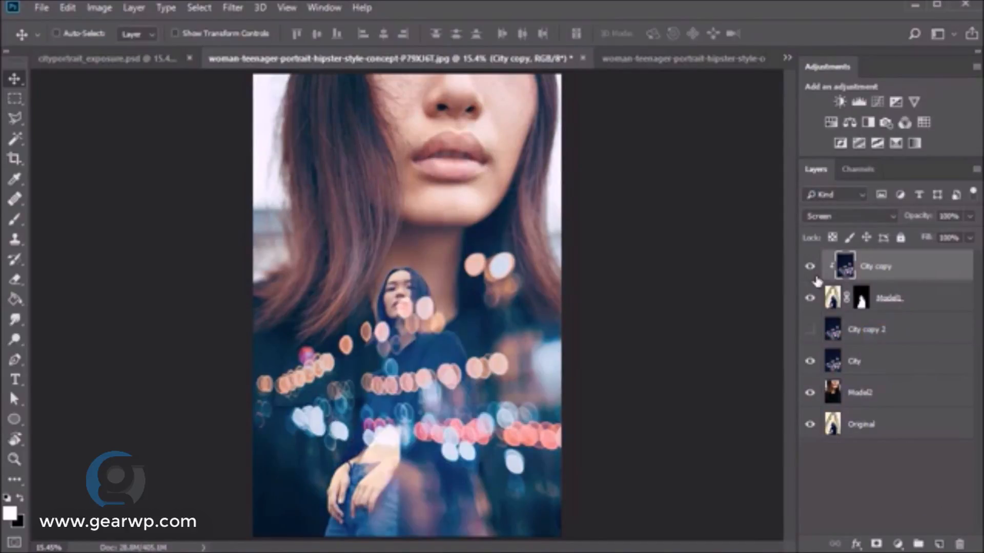
Scale down the City copy layer and reposition it so its lights fall across the standing woman's body
drag(438, 372, 407, 408)
key(ctrl+t)
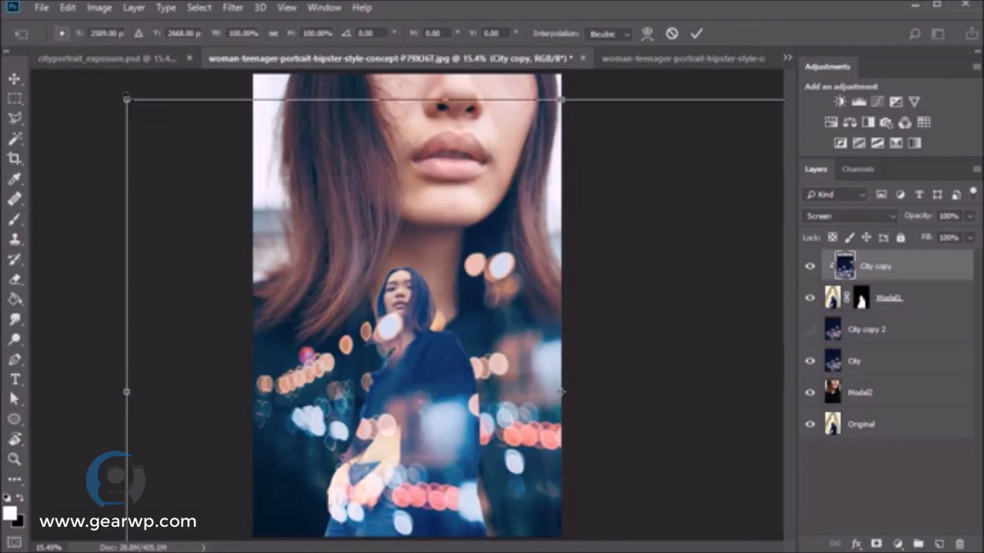
drag(126, 99, 169, 128)
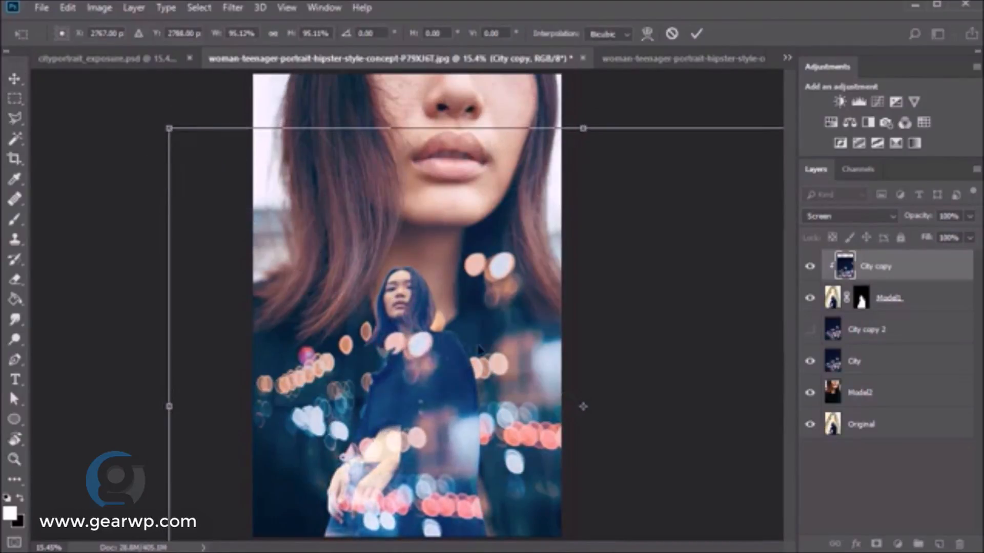
drag(479, 350, 458, 332)
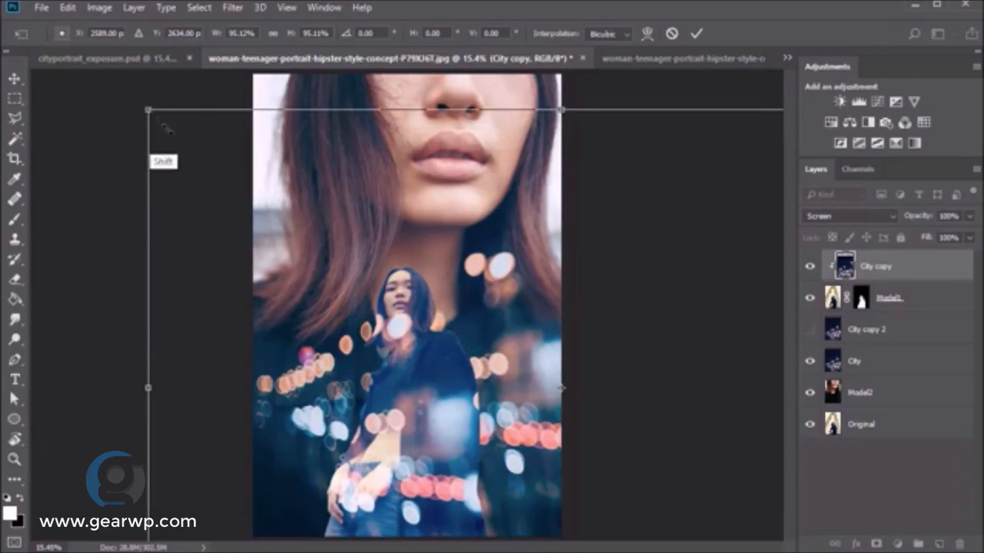
drag(169, 129, 182, 137)
drag(472, 355, 447, 346)
key(Return)
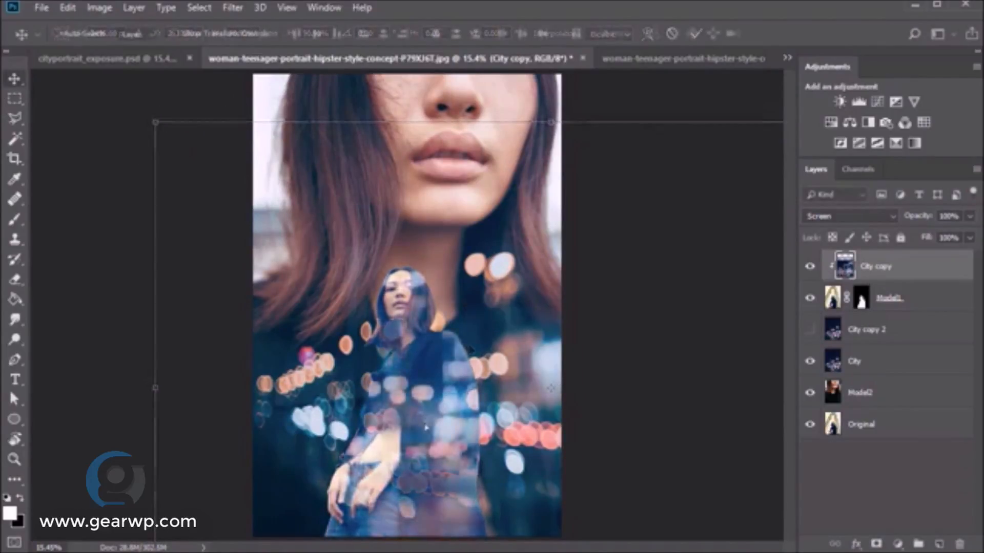
drag(425, 427, 455, 352)
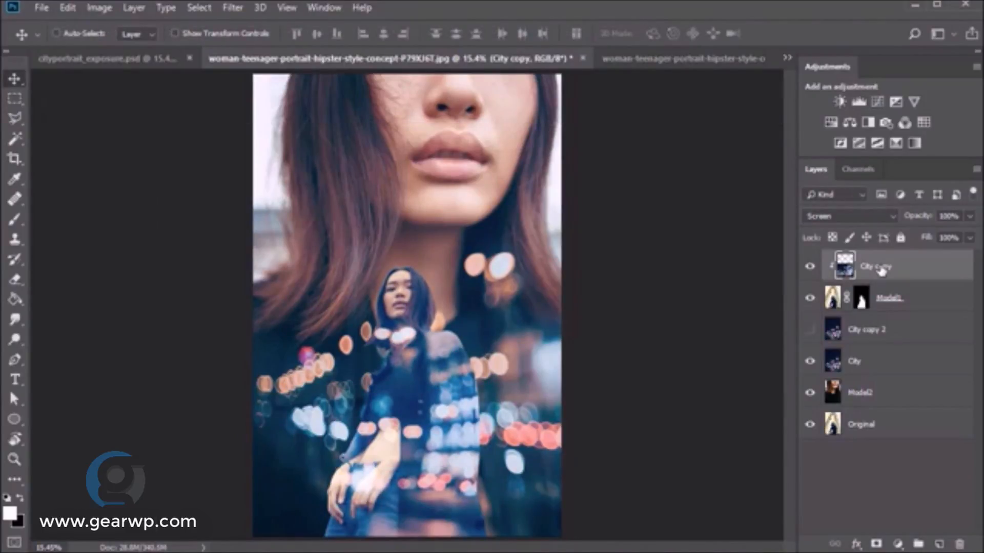
Add a mask to City copy and fade its lights over the woman's coat using a Soft Round black brush at 41% opacity
click(876, 544)
key(b)
right_click(484, 299)
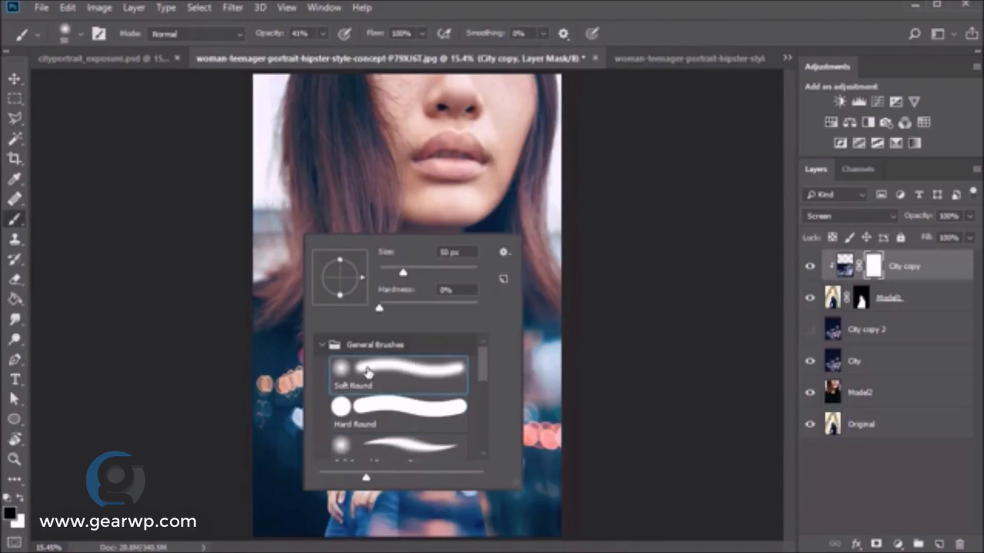
click(875, 269)
mouse_move(451, 353)
mouse_down()
mouse_move(471, 456)
mouse_move(461, 523)
mouse_up()
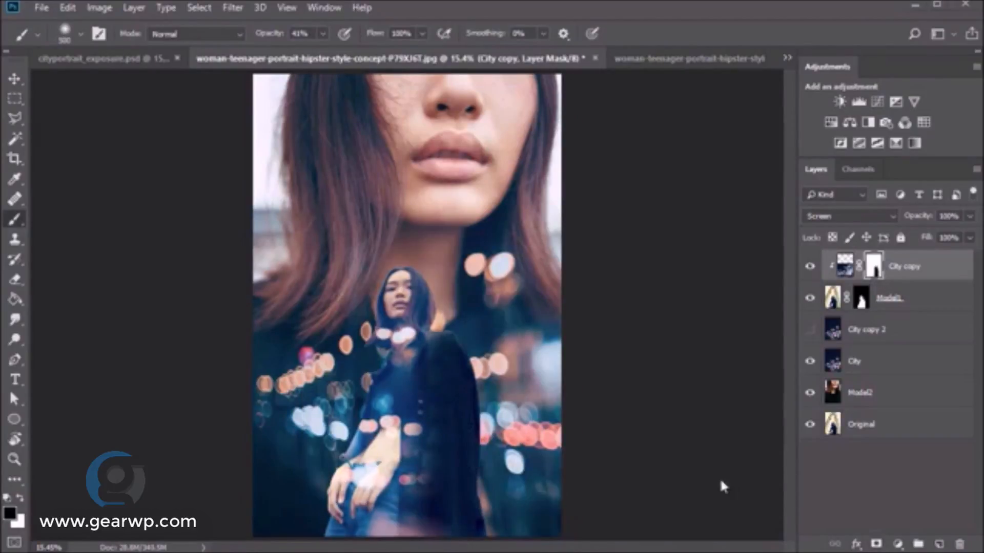
mouse_move(433, 342)
mouse_down()
mouse_move(404, 326)
mouse_move(417, 340)
mouse_move(426, 457)
mouse_move(405, 408)
mouse_up()
key(x)
key(x)
Change the City copy layer's blend mode to Lighter Color
click(848, 215)
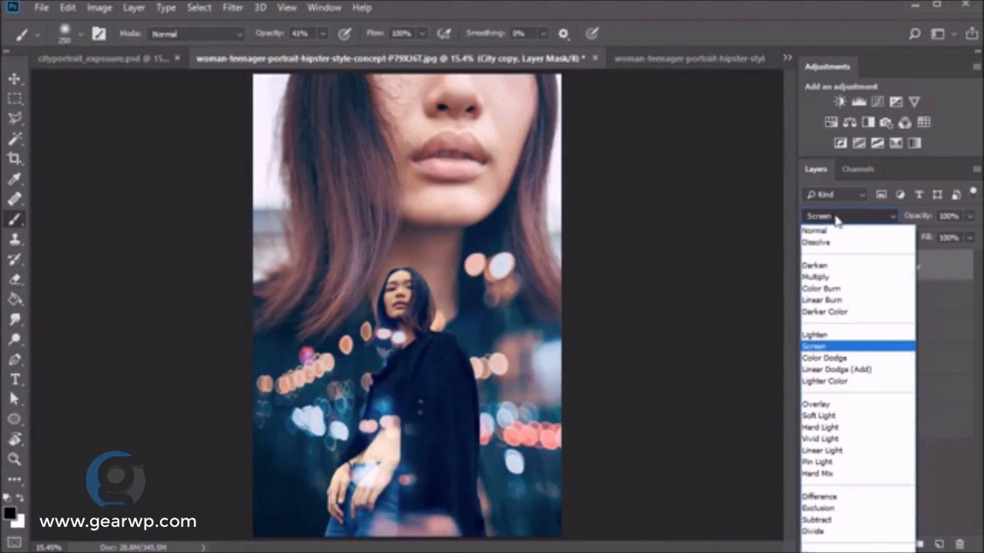
click(834, 381)
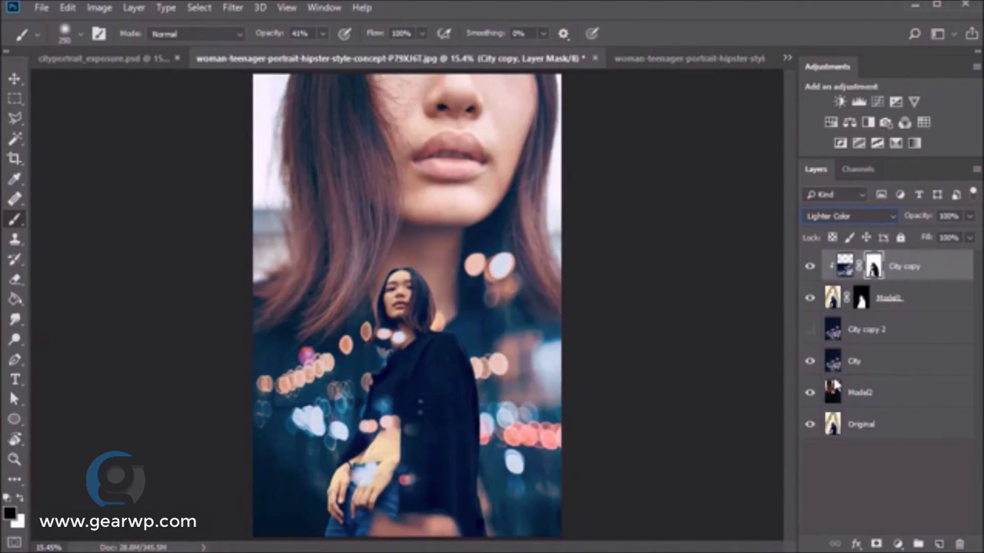
key(v)
key(x)
Show the City copy 2 layer and set its blend mode to Lighter Color
click(880, 338)
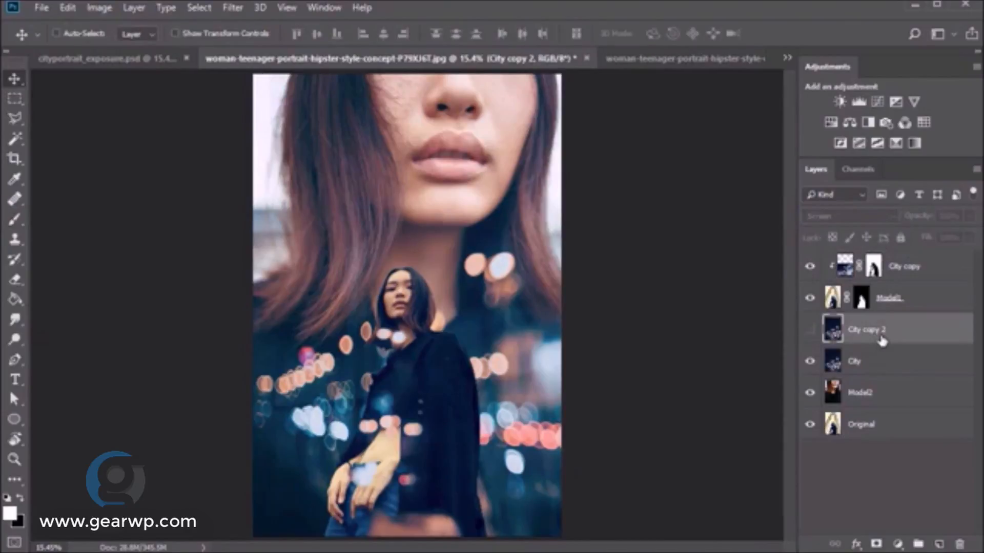
click(810, 336)
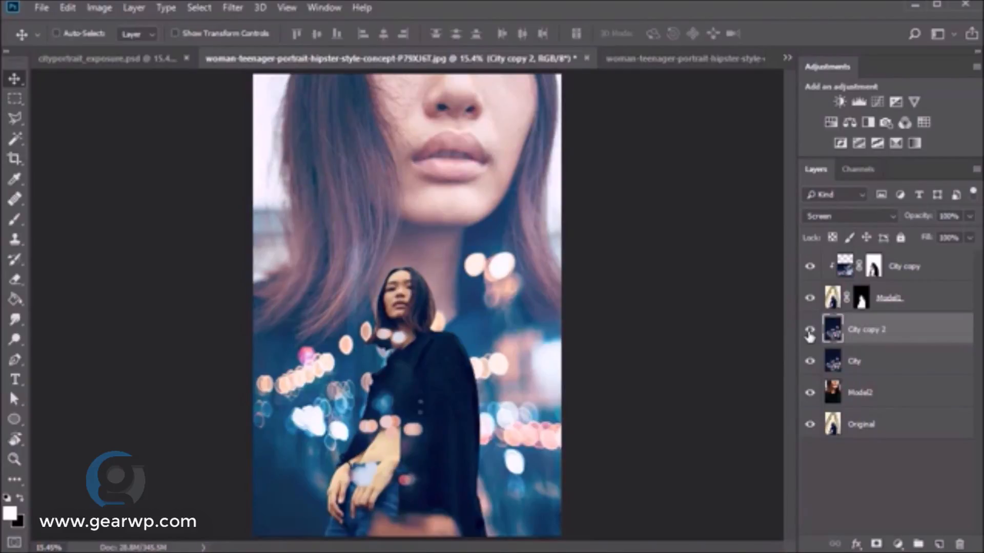
click(836, 217)
click(817, 380)
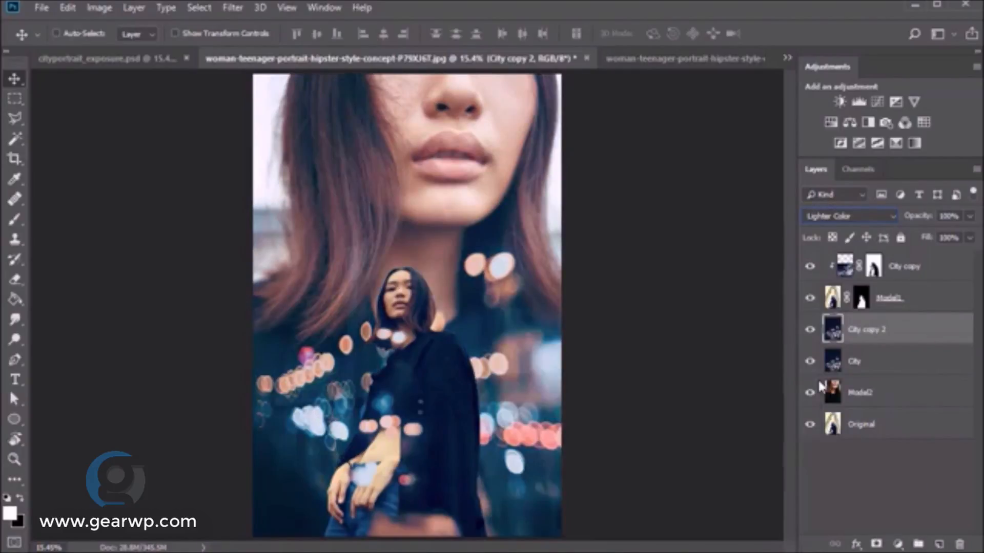
Scale down City copy 2 and shift it so its lights and bridge fill the area around the standing woman
key(ctrl+t)
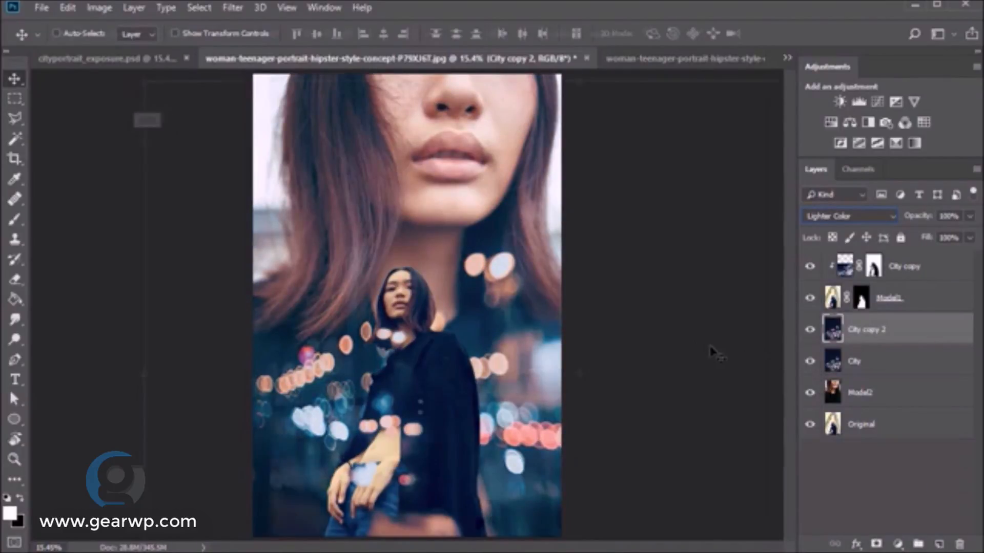
drag(151, 86, 285, 189)
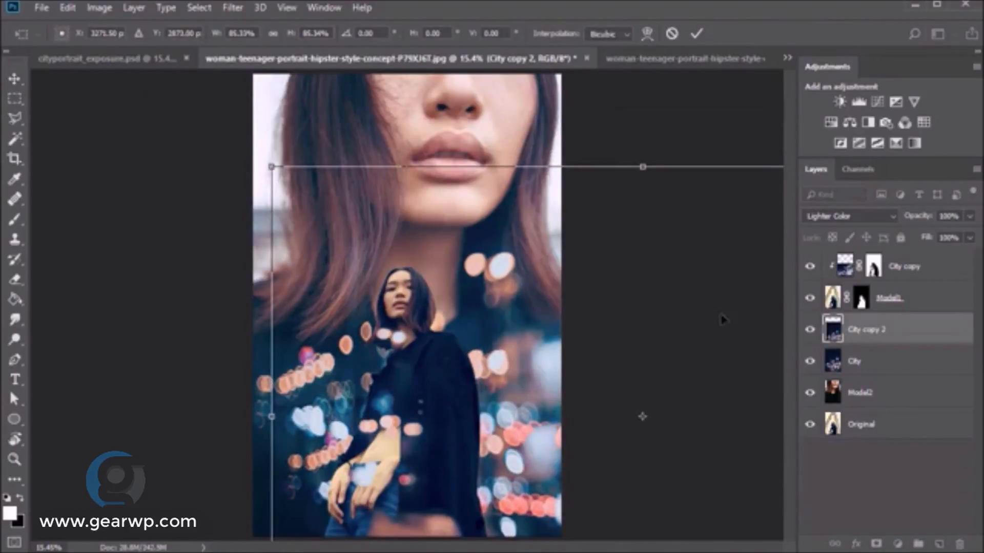
drag(722, 320, 517, 312)
key(Return)
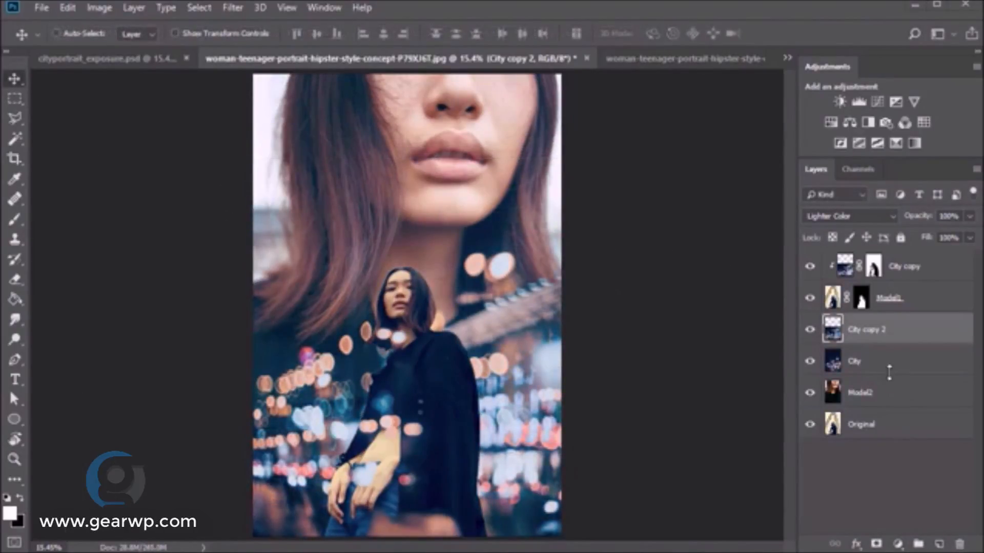
Apply a Gaussian Blur with an 8.0-pixel radius to the City copy 2 layer
click(232, 7)
mouse_move(240, 197)
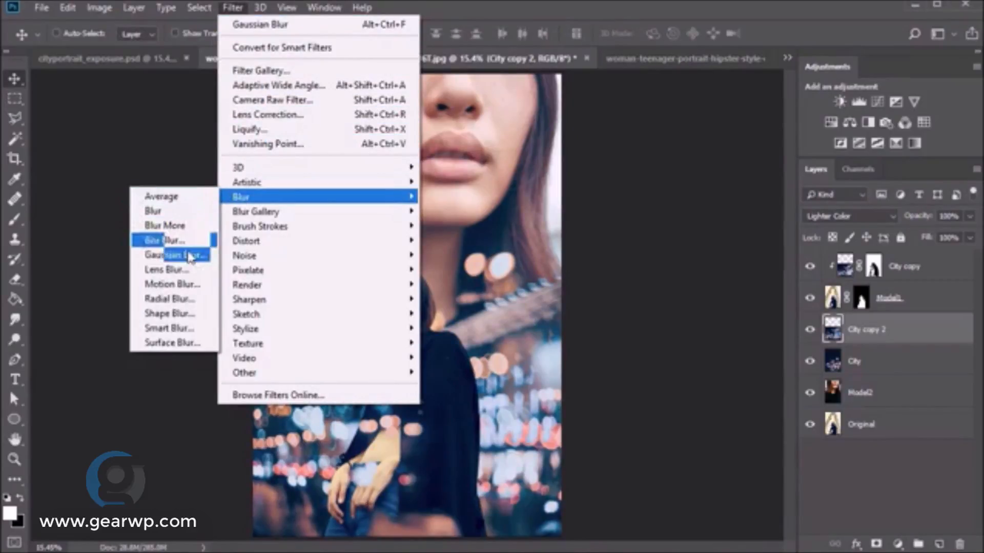
click(189, 257)
click(558, 373)
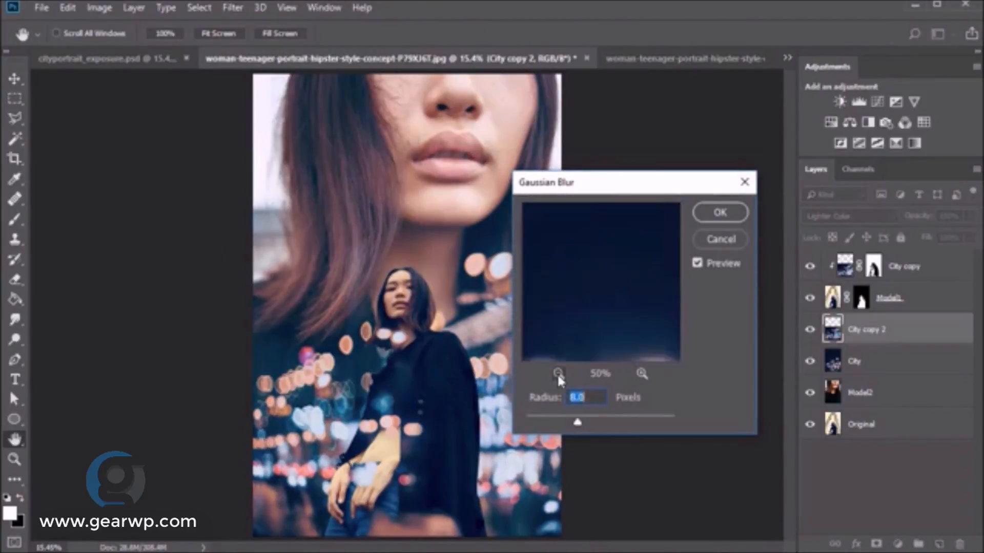
click(557, 373)
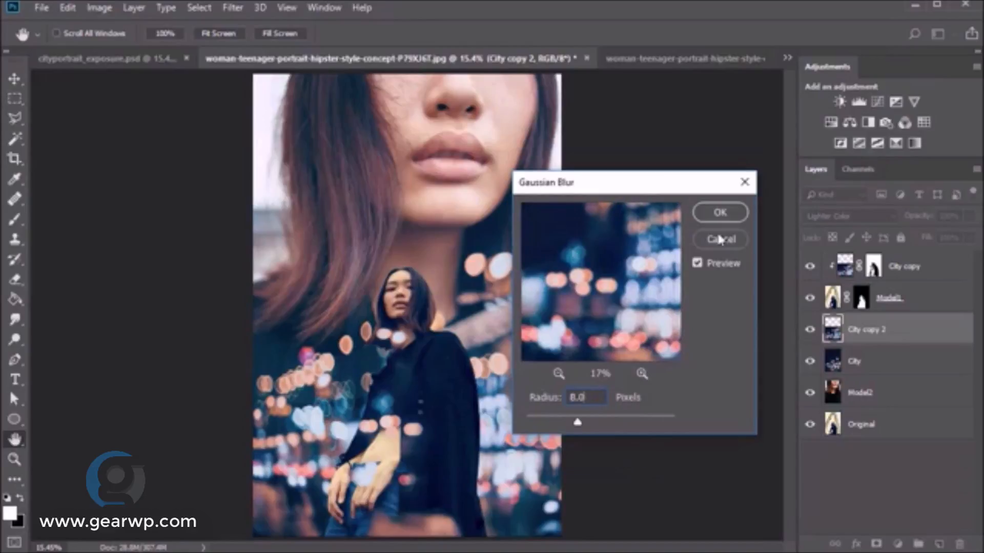
click(720, 213)
Add a mask to City copy 2 and paint out the bridge and lower corners with a 900 to 1000 px Soft Round black brush
click(876, 544)
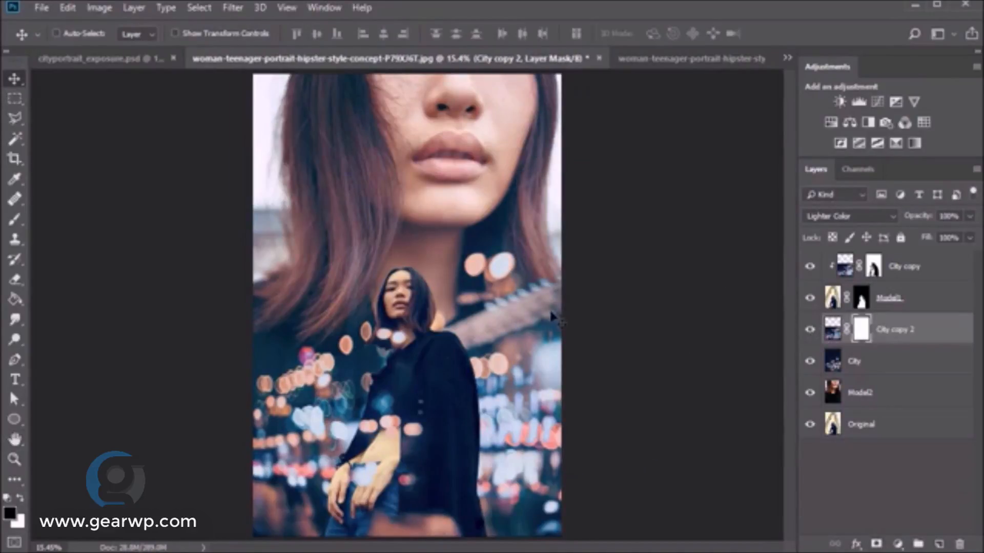
key(b)
right_click(497, 277)
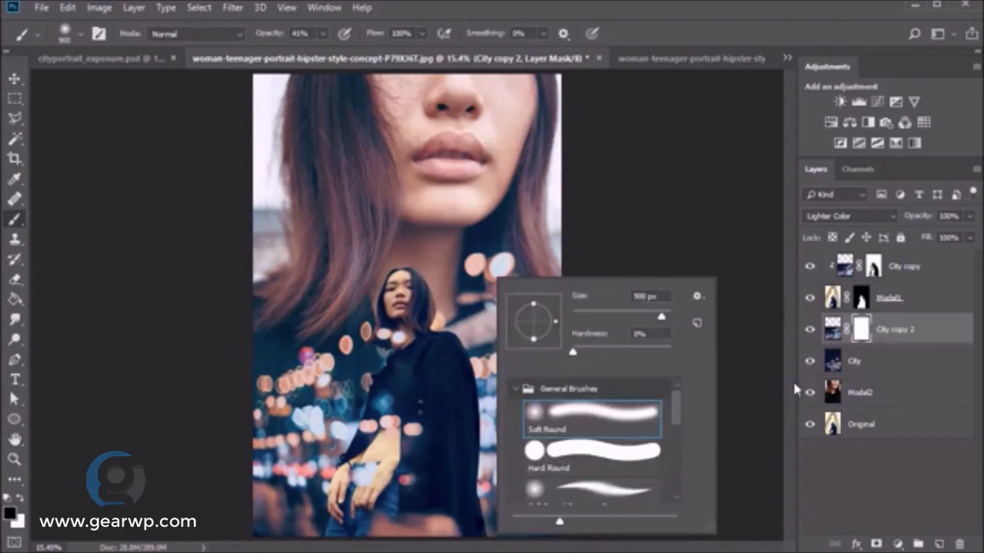
key(Return)
drag(537, 300, 486, 320)
key(bracketright)
key(bracketright)
key(bracketright)
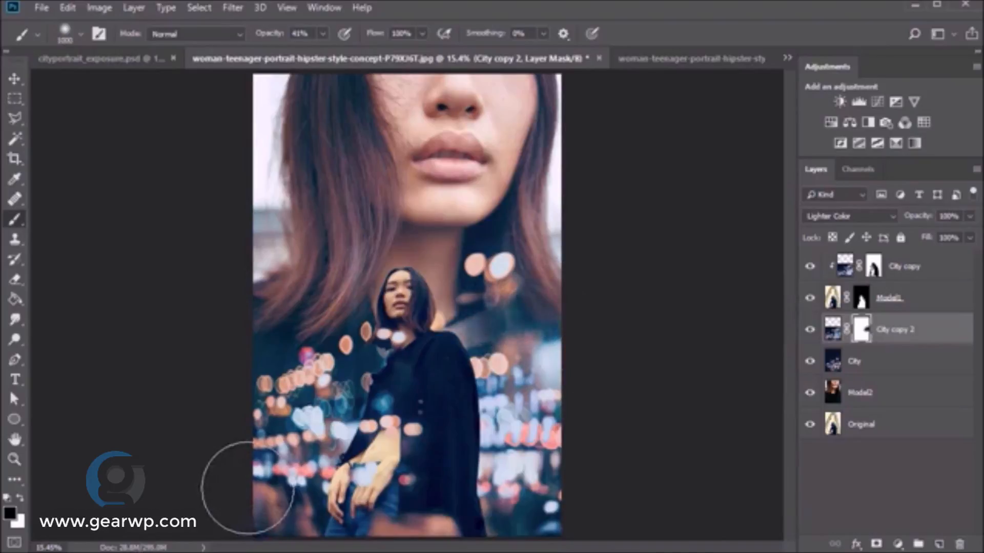
mouse_move(246, 487)
mouse_down()
mouse_move(265, 520)
mouse_move(258, 470)
mouse_move(284, 508)
mouse_move(353, 501)
mouse_up()
mouse_move(566, 478)
mouse_down()
mouse_move(536, 501)
mouse_move(529, 527)
mouse_up()
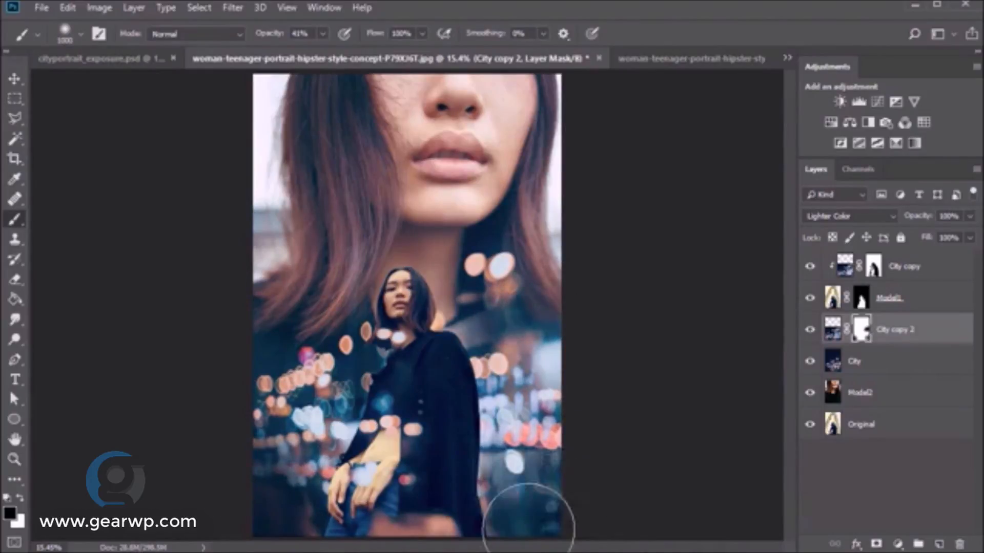
Reduce the brush to 400 px, raise its opacity to 61% and mask out City copy 2 lights beside the woman
key(bracketleft)
key(bracketleft)
key(bracketleft)
key(bracketleft)
key(bracketleft)
key(bracketleft)
mouse_move(315, 390)
mouse_down()
mouse_move(262, 414)
mouse_move(357, 380)
mouse_up()
click(323, 33)
click(339, 52)
click(316, 392)
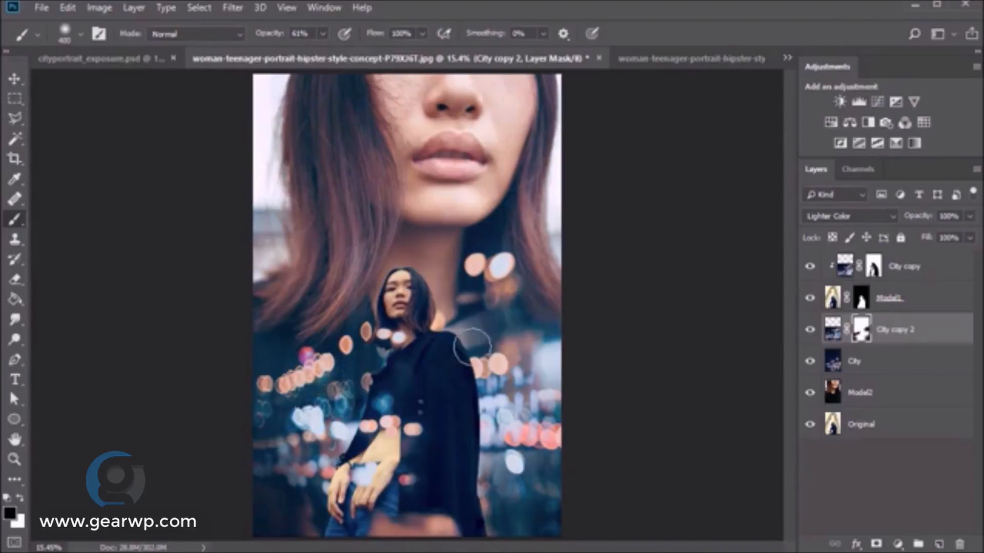
Set the City copy 2 layer's opacity to 75% and select the Model1 layer
double_click(949, 216)
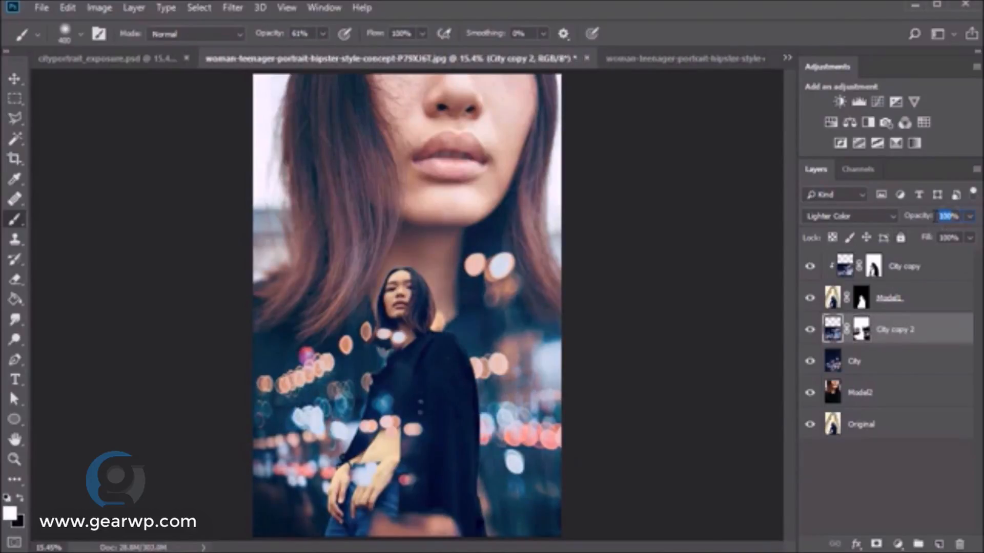
text(75)
click(861, 298)
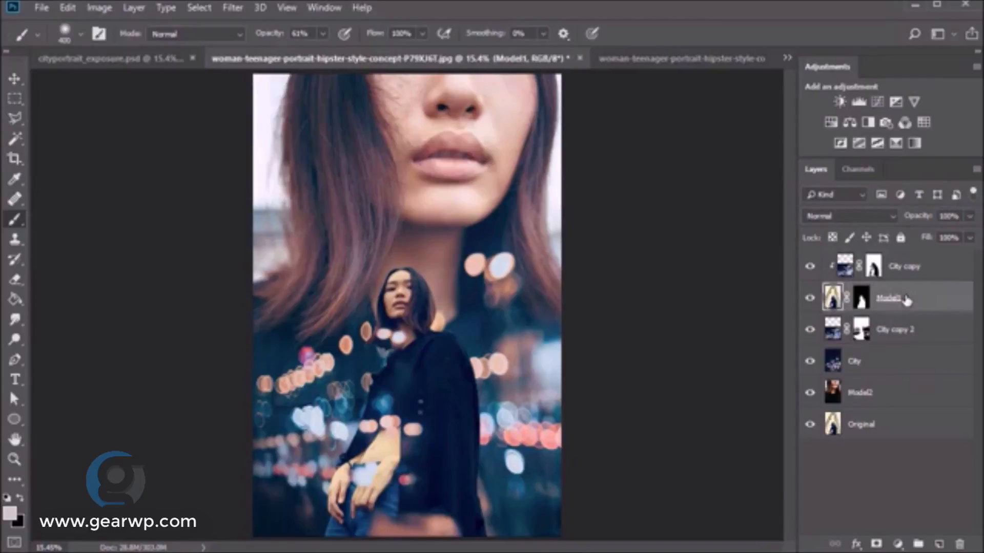
Add a new clipped layer above City copy and set its blend mode to Soft Light
drag(365, 339, 407, 360)
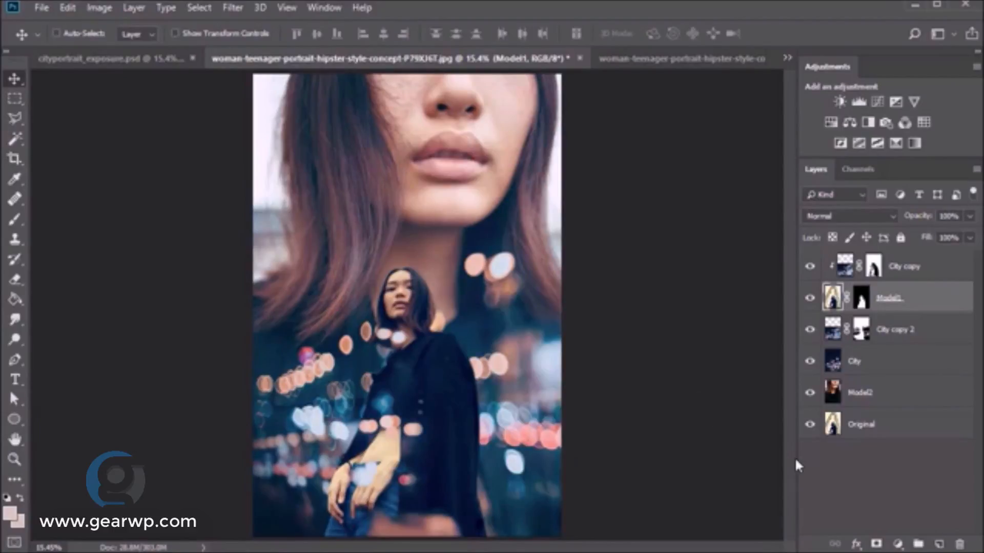
click(938, 544)
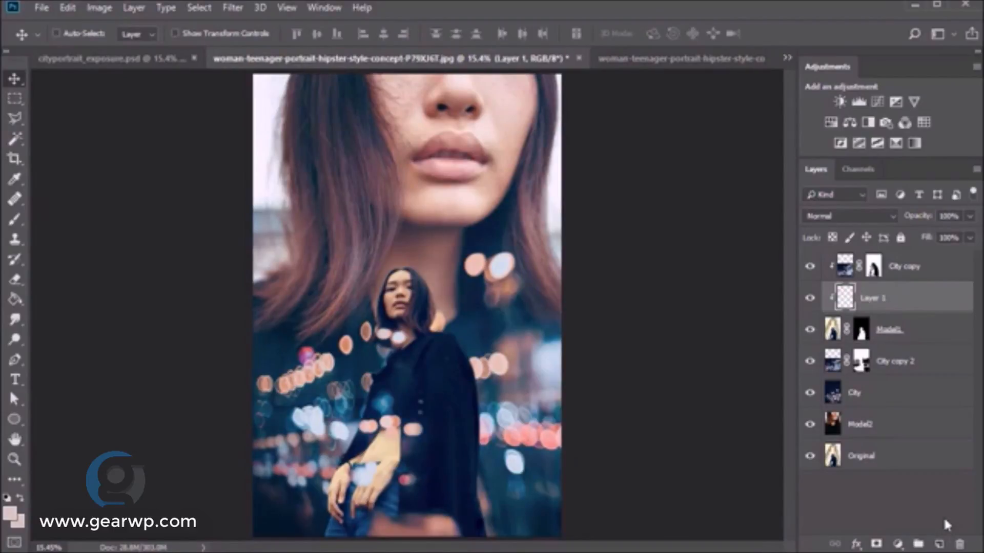
drag(900, 296, 907, 262)
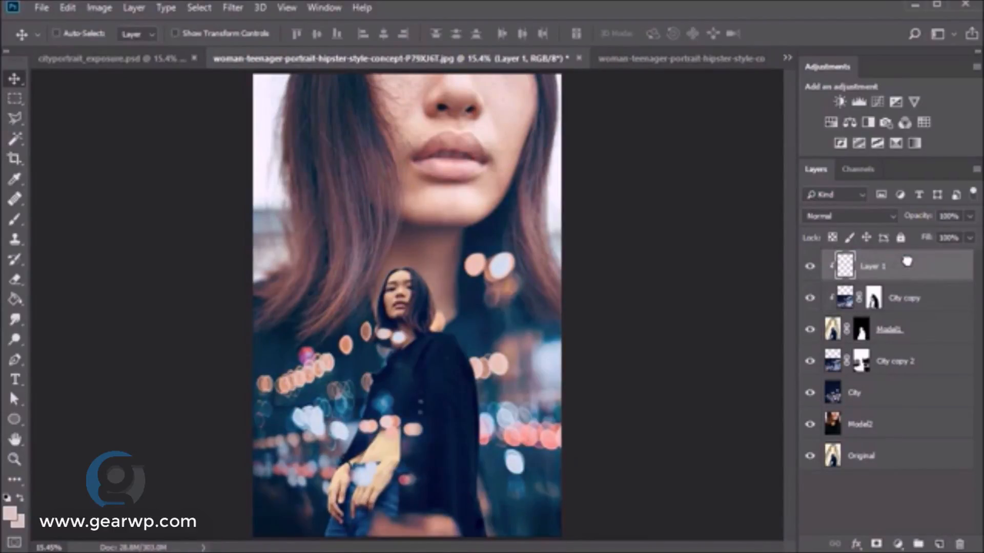
click(848, 216)
click(829, 417)
Set the foreground color to d2c4bd and brush light onto the standing woman at 700 px and 61% opacity
click(10, 512)
click(743, 458)
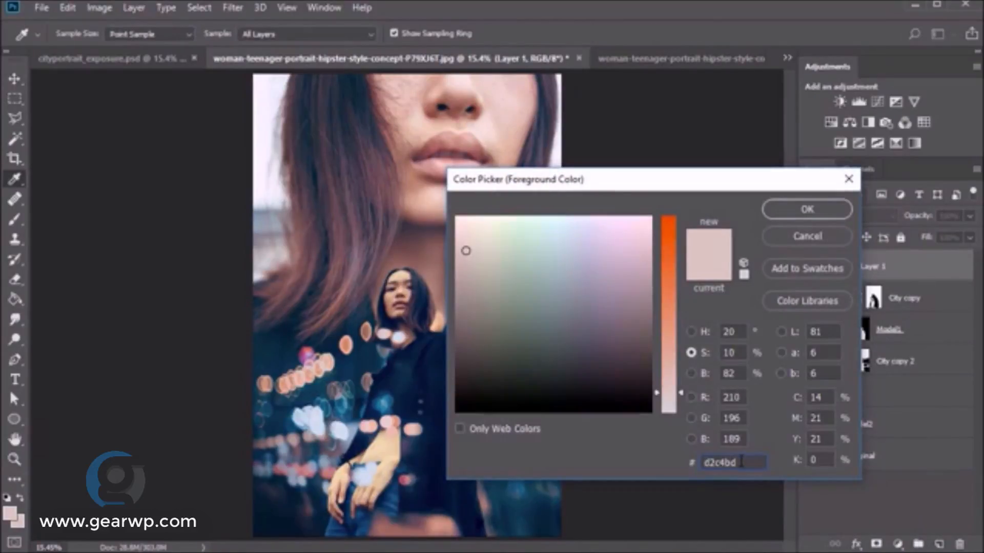
click(773, 211)
key(b)
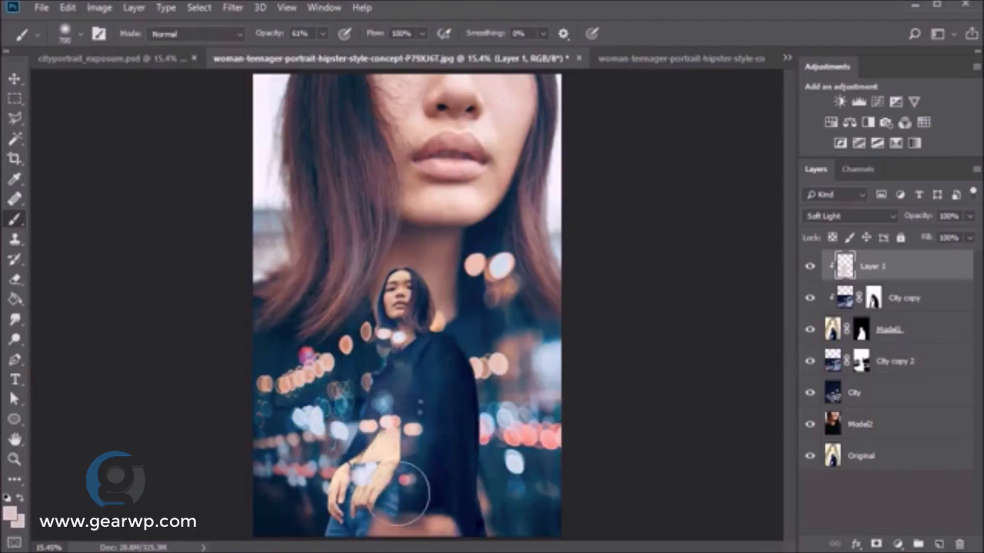
Rename the Soft Light layer as Light and toggle its visibility to compare the effect
double_click(878, 266)
text(Lig)
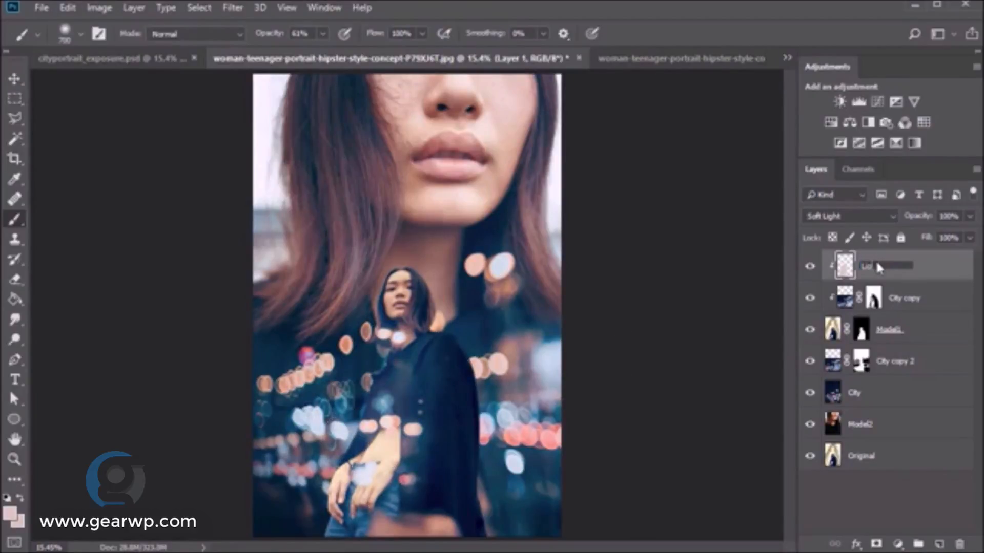
text(ht)
key(Return)
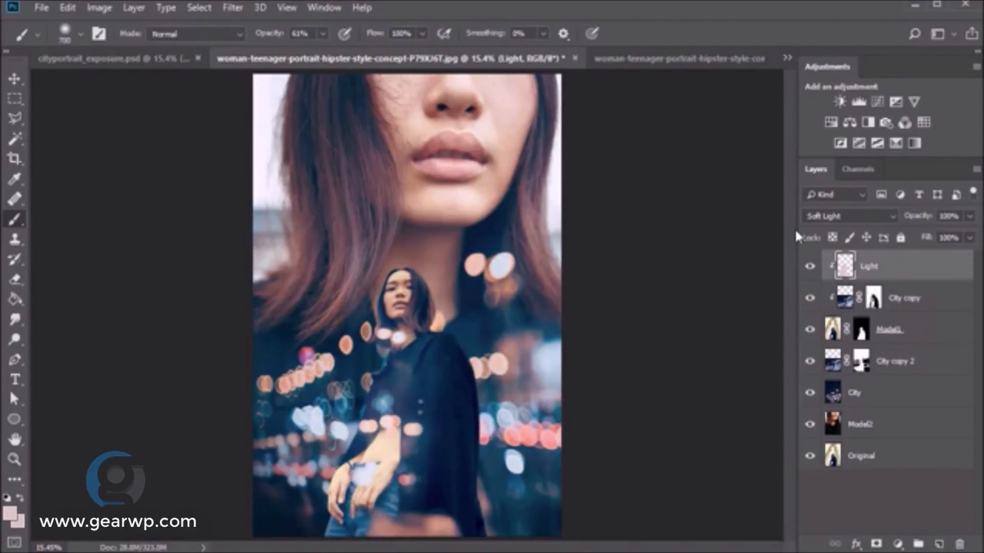
click(810, 267)
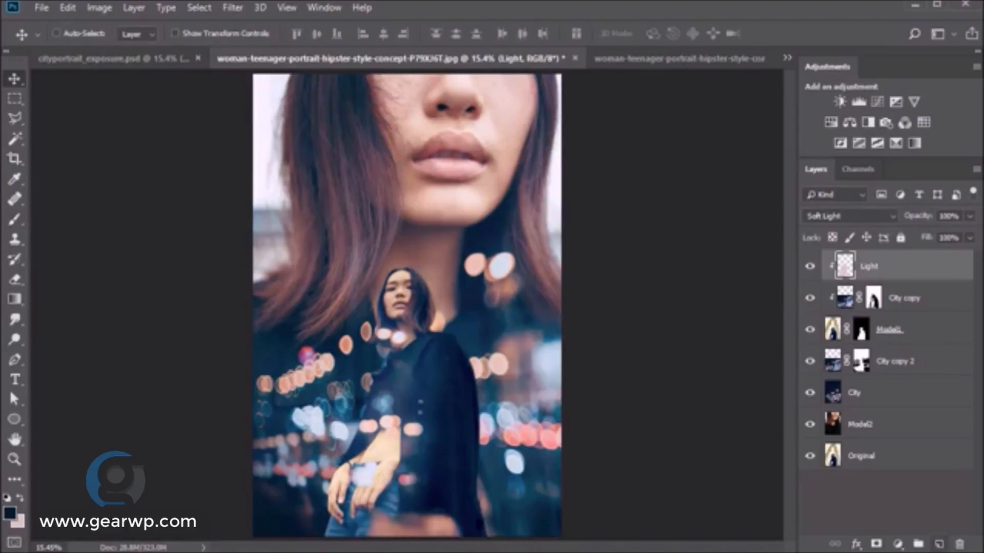
Add a new top layer and fill its lower half with a dark blue-to-transparent linear gradient, with Reverse off
click(939, 544)
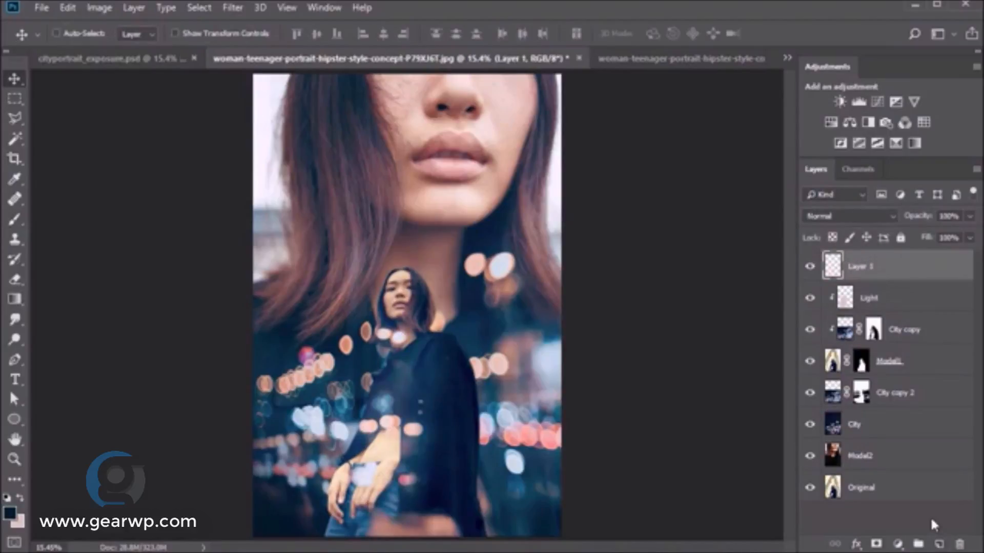
click(15, 299)
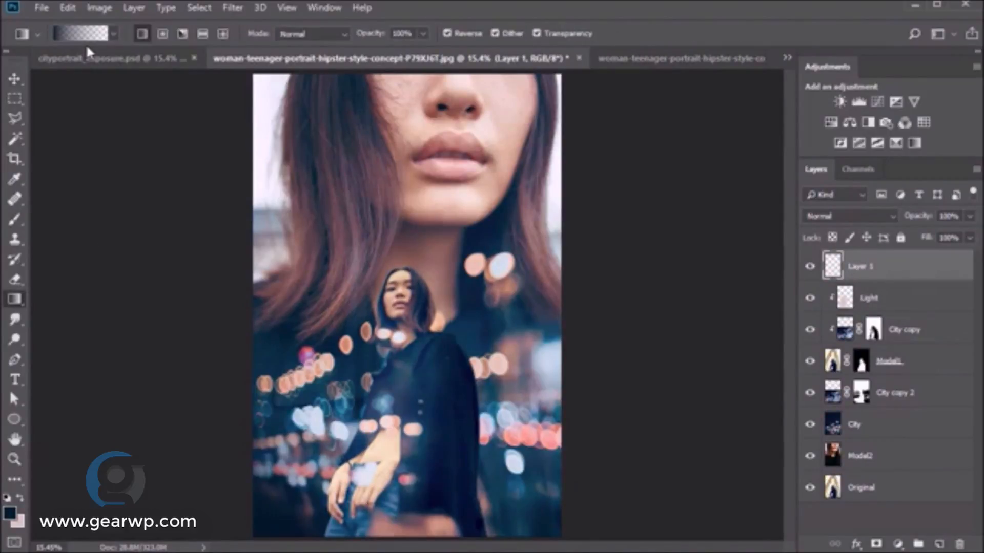
drag(463, 419, 463, 264)
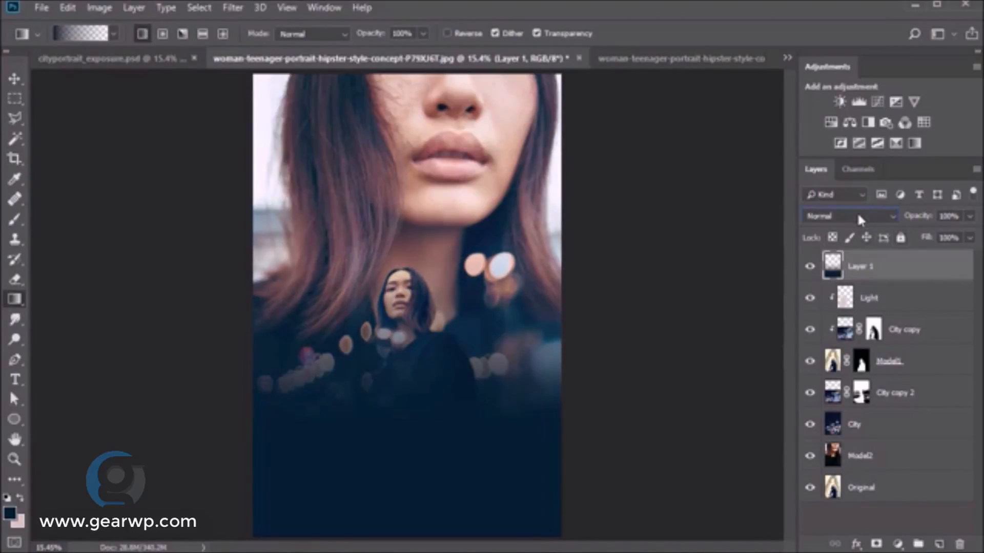
Set the dark blue gradient layer's blend mode to Lighten and its opacity to 80%
click(859, 214)
click(840, 338)
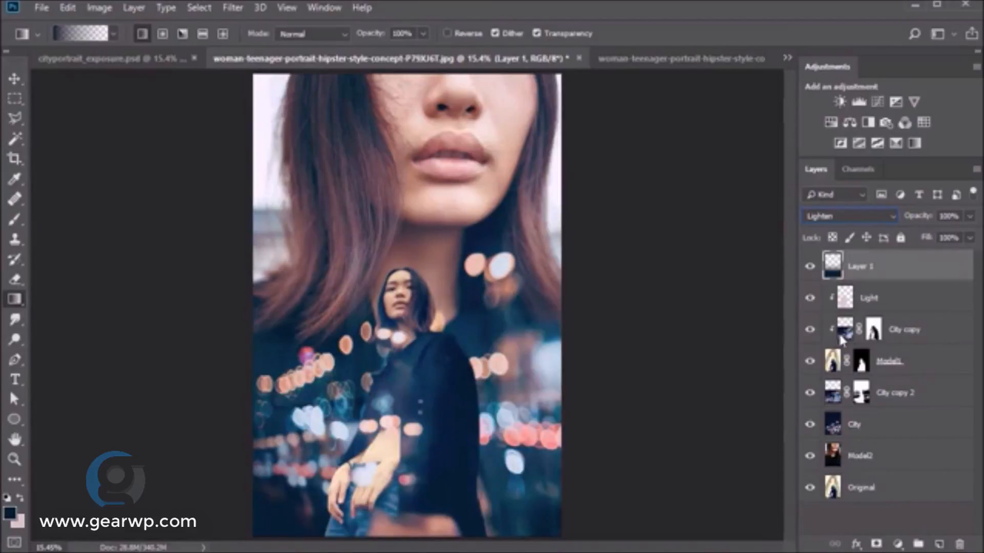
click(949, 216)
text(80)
text(v)
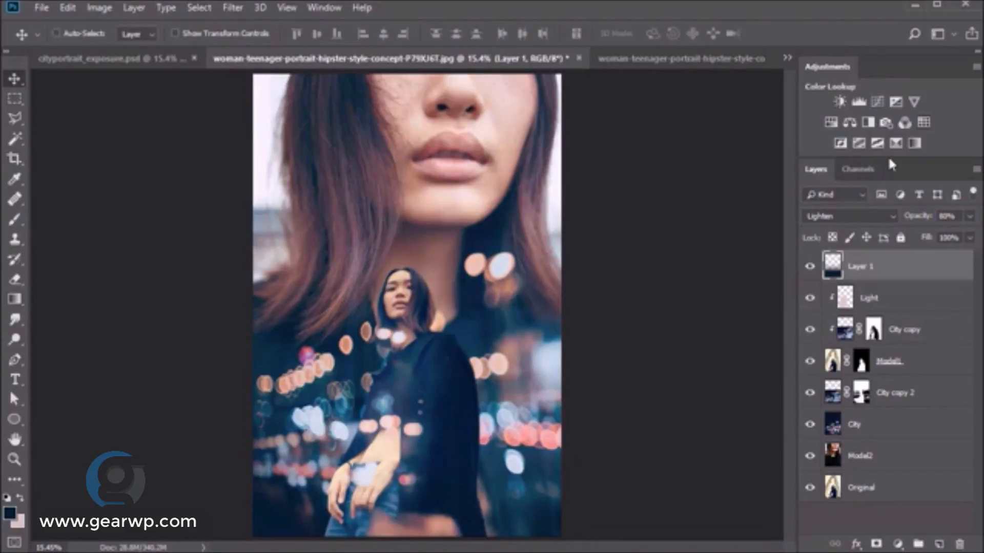
Add a Color Lookup adjustment layer with the Crisp_Warm.look 3D LUT and set its opacity to 25%
click(924, 122)
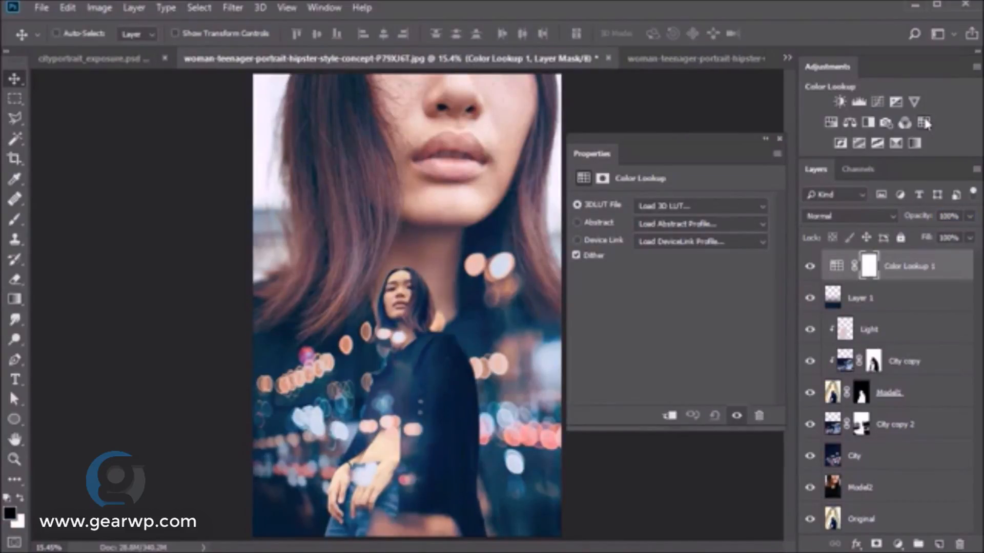
click(725, 205)
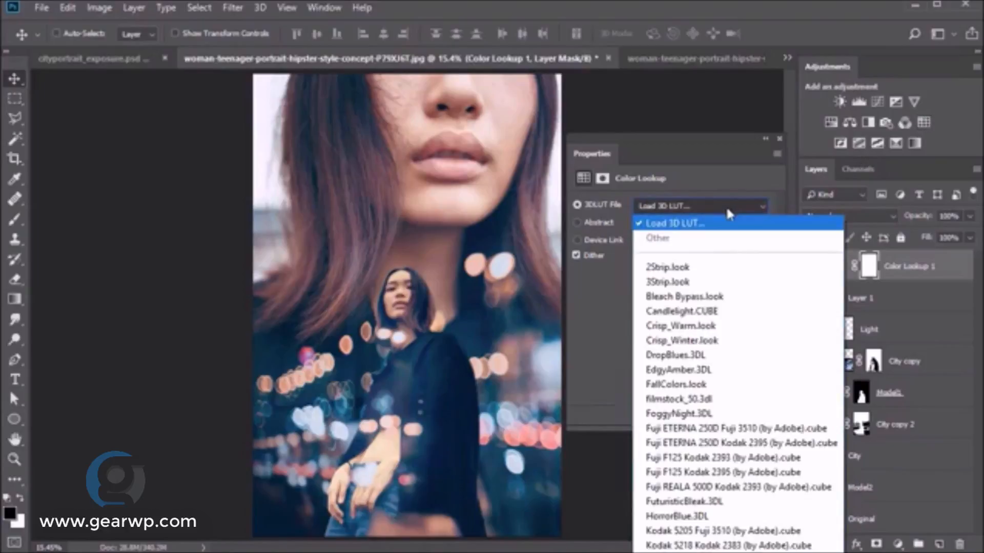
click(705, 327)
click(778, 139)
drag(952, 218, 890, 228)
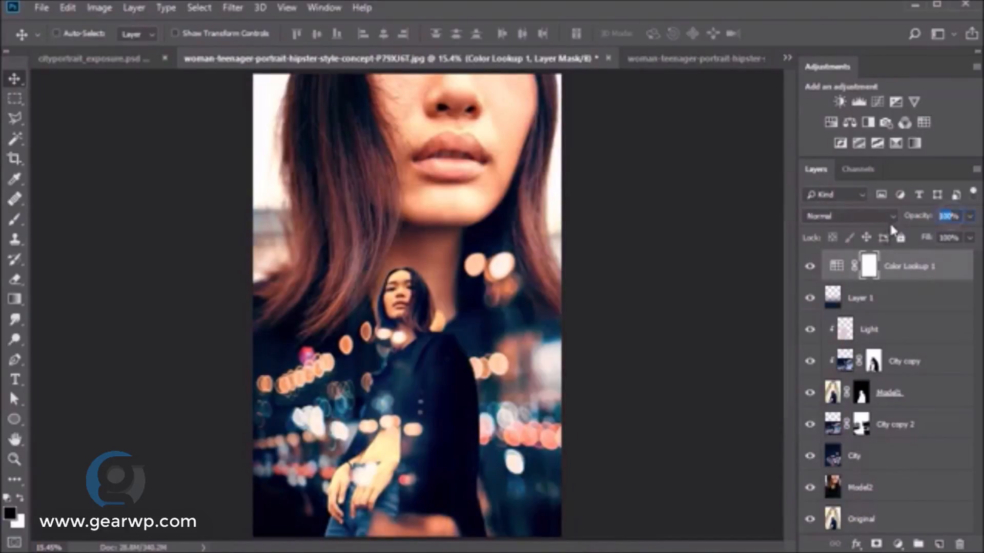
text(25)
key(Return)
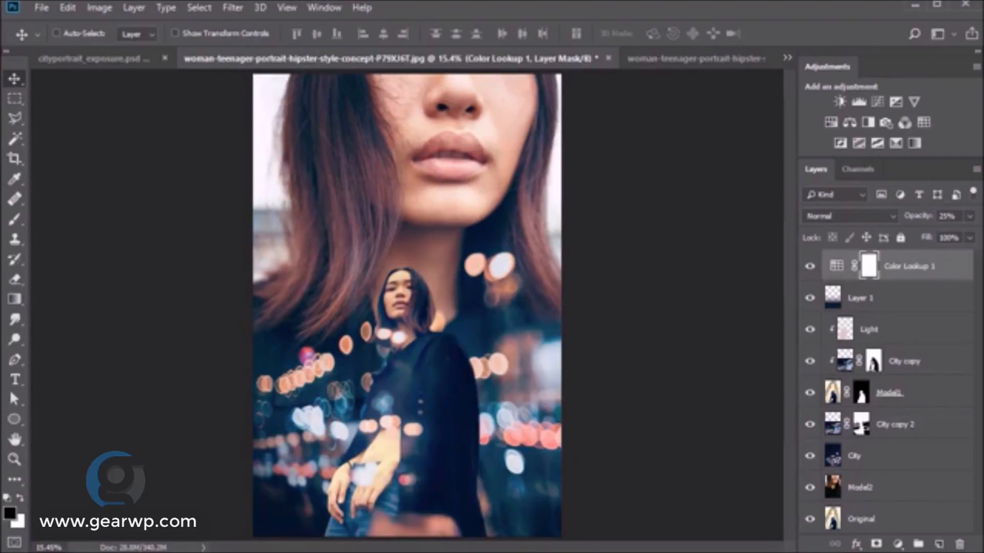
Add a Gradient Map adjustment layer, try several gradient presets and choose the blue-to-white one
click(914, 143)
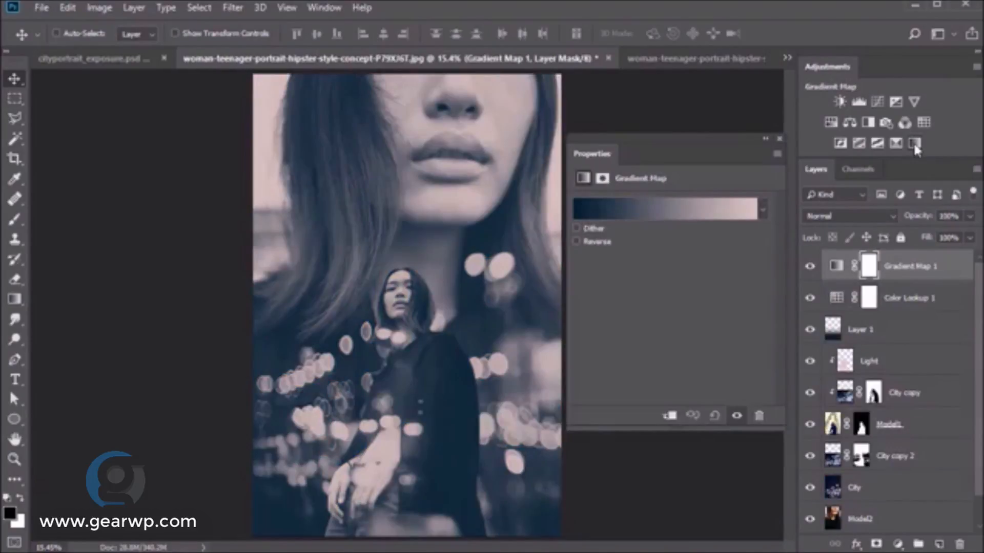
click(658, 204)
click(709, 137)
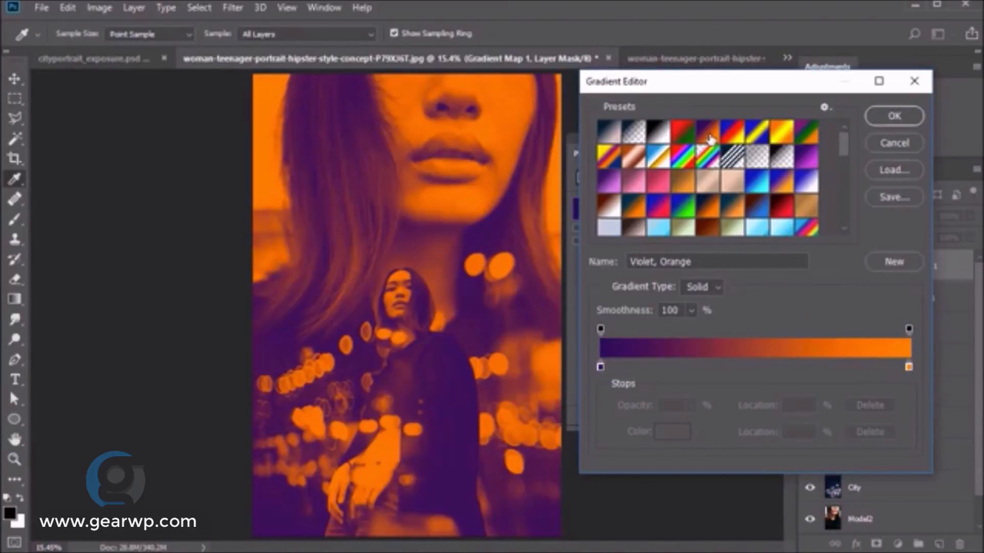
click(658, 211)
click(756, 187)
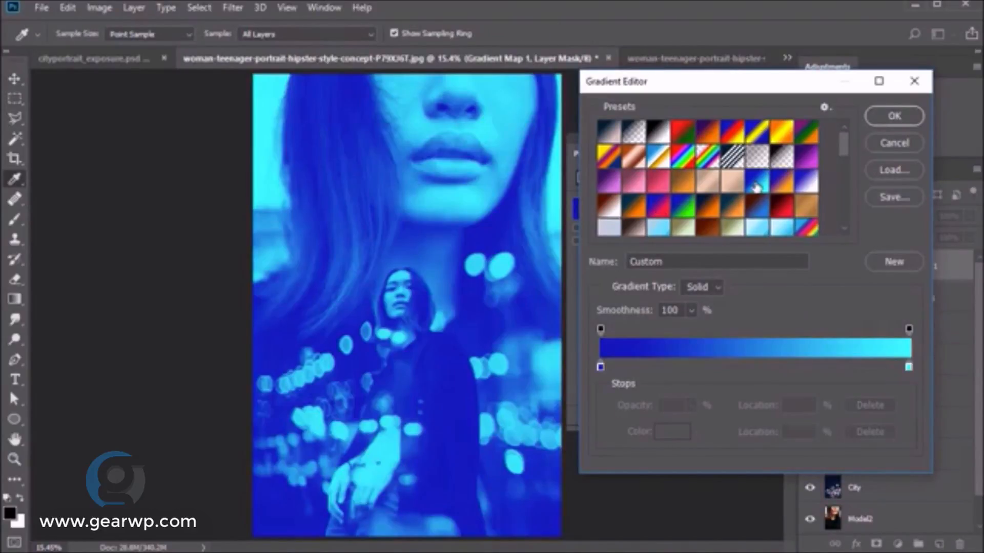
click(806, 180)
Use 180cb2 as the color of the gradient's dark stop and apply the gradient map
double_click(601, 367)
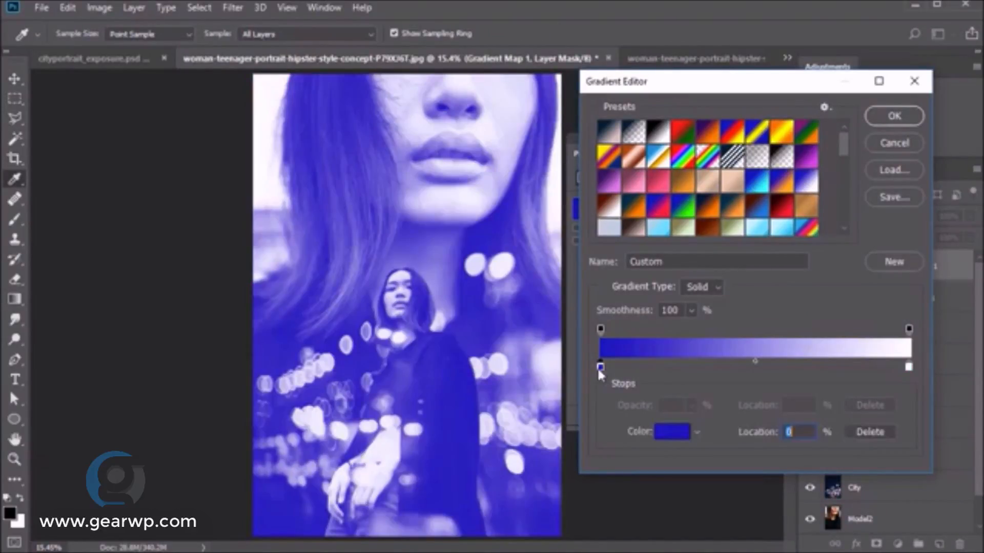
click(754, 463)
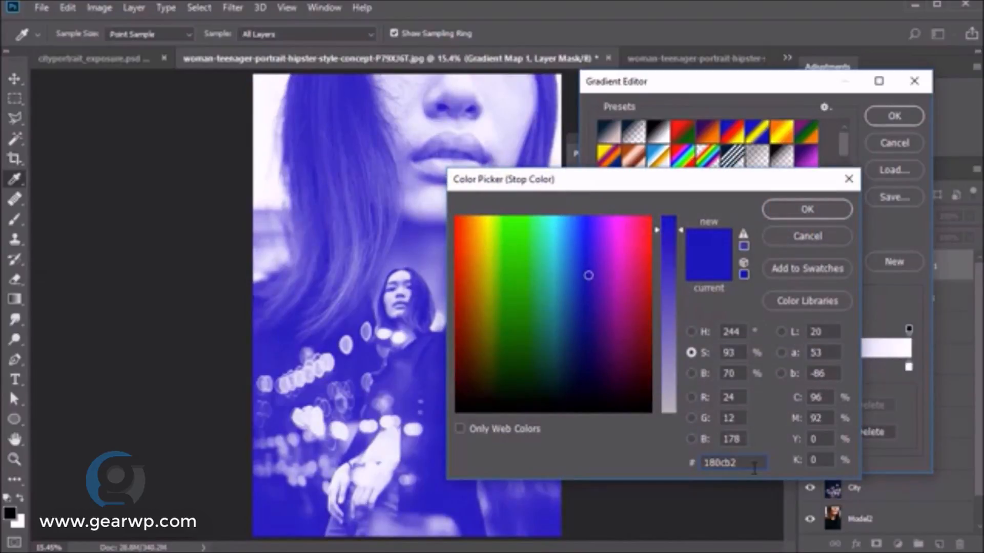
click(794, 208)
click(894, 116)
click(779, 139)
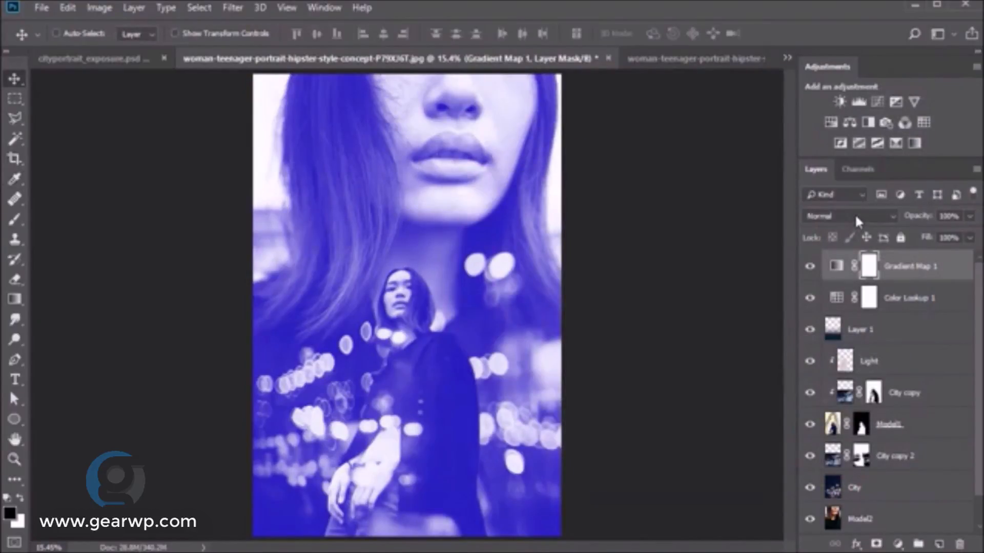
Set the Gradient Map layer's blend mode to Soft Light and its opacity to 30%
click(849, 215)
click(826, 424)
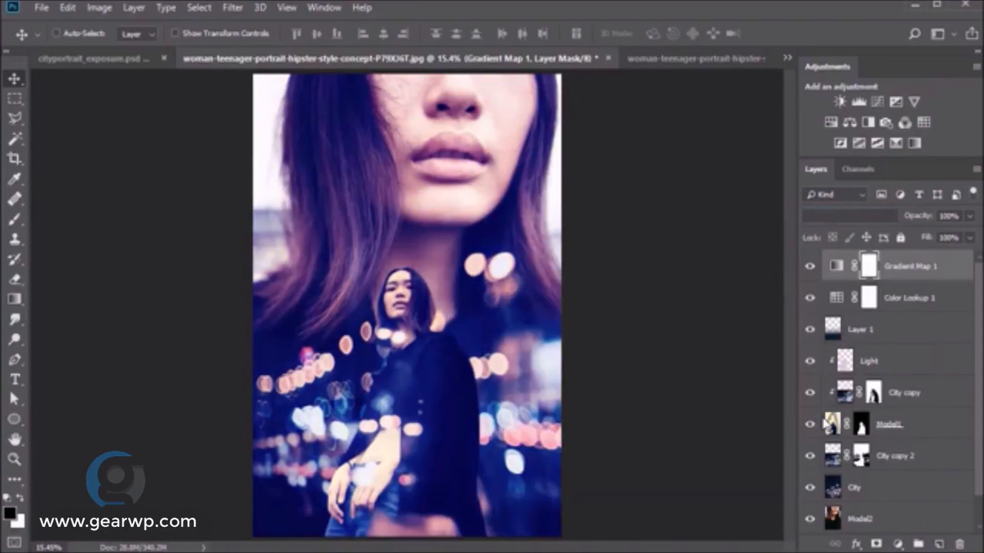
click(948, 216)
text(30)
key(Return)
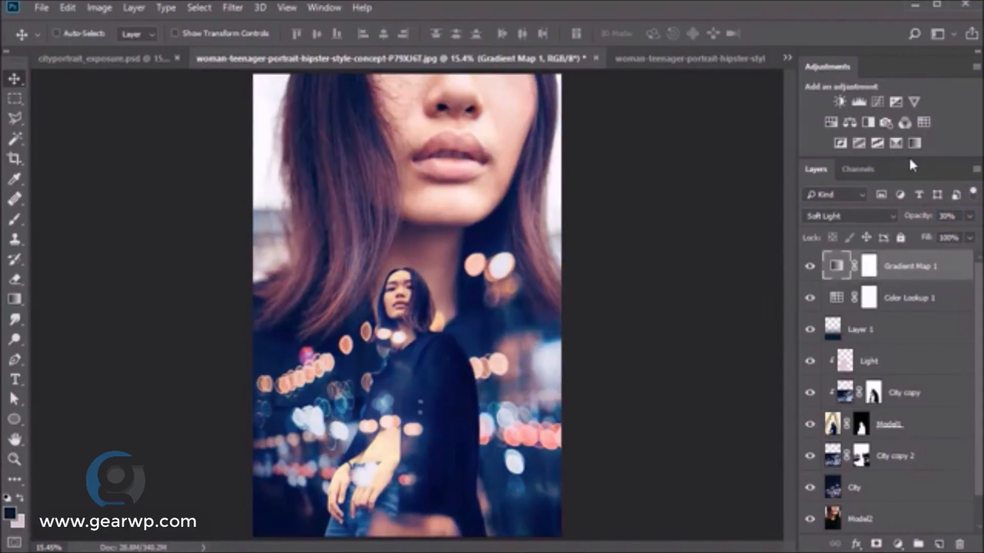
Add a Channel Mixer adjustment and set its Red output channel to Red 92, Green 2, Blue -7 and Constant 10
click(905, 122)
click(730, 380)
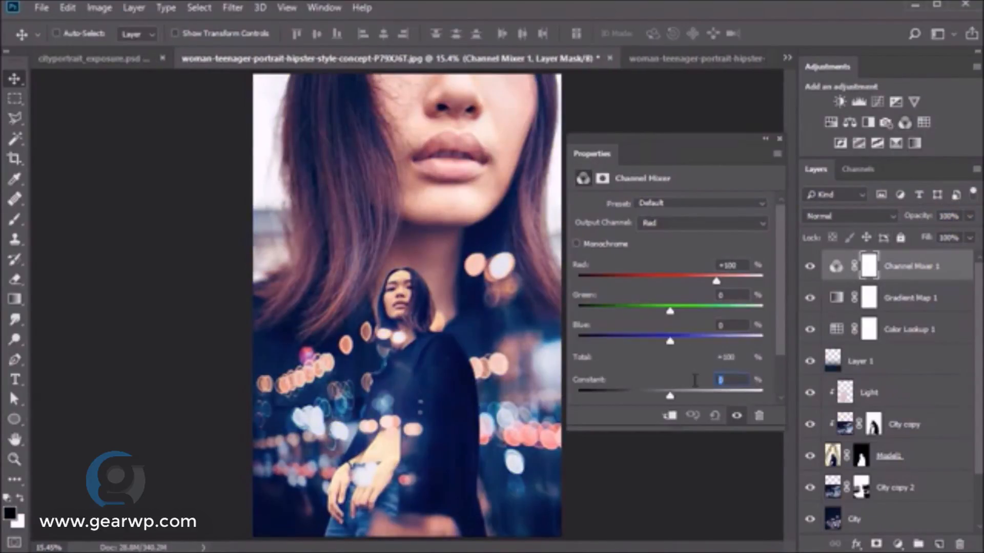
text(10)
click(731, 265)
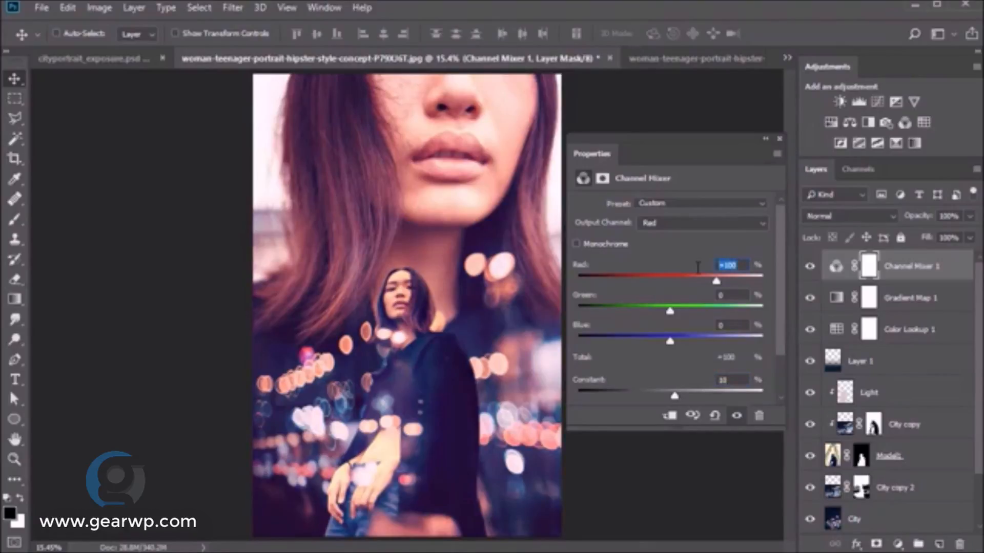
text(92)
click(730, 294)
text(2)
key(Tab)
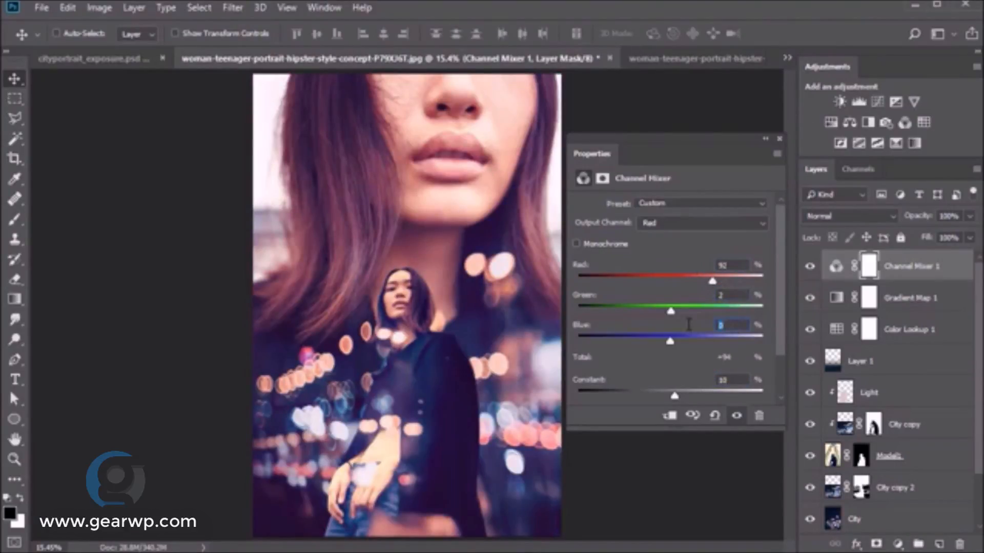
text(-7)
Set the Channel Mixer's Green output channel to Green 107 and Blue 2
click(707, 224)
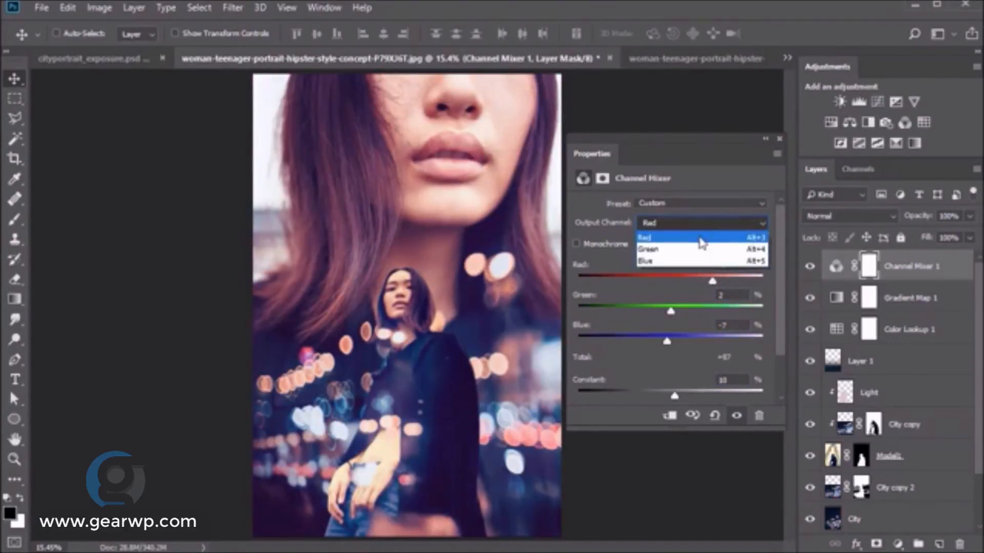
click(694, 246)
click(730, 295)
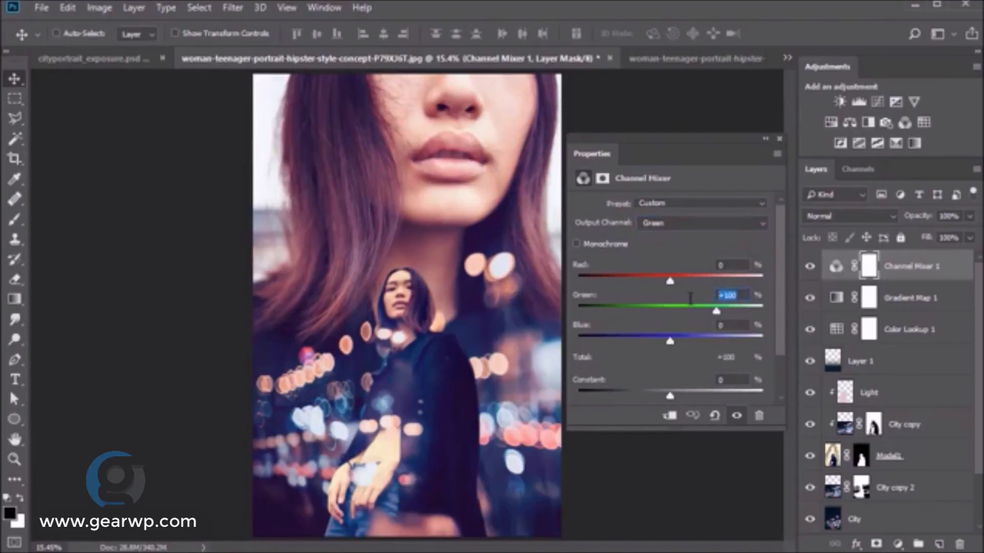
text(107)
key(Tab)
text(2)
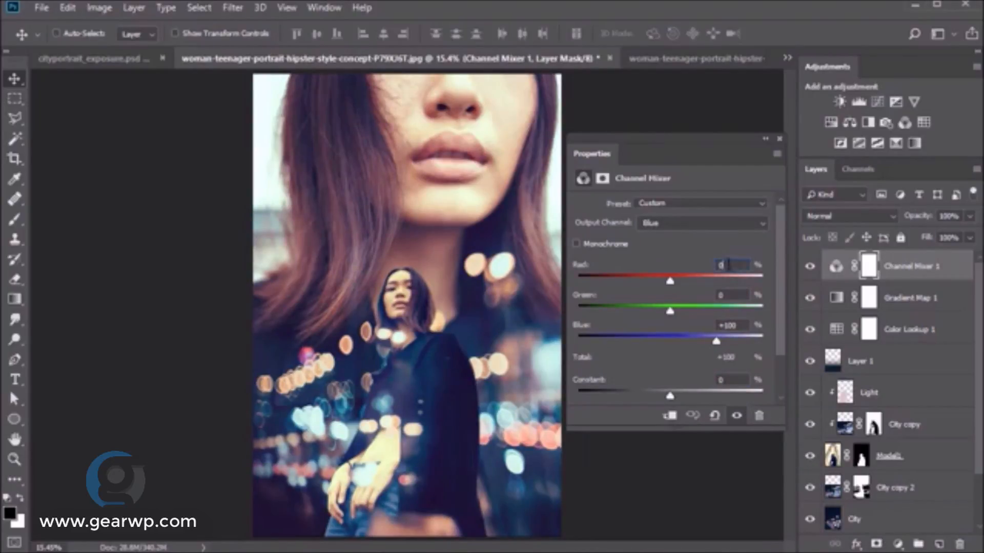
Set the Channel Mixer's Blue output channel to Red -5, Green 23 and Constant -15
text(-5)
key(Tab)
text(23)
key(Tab)
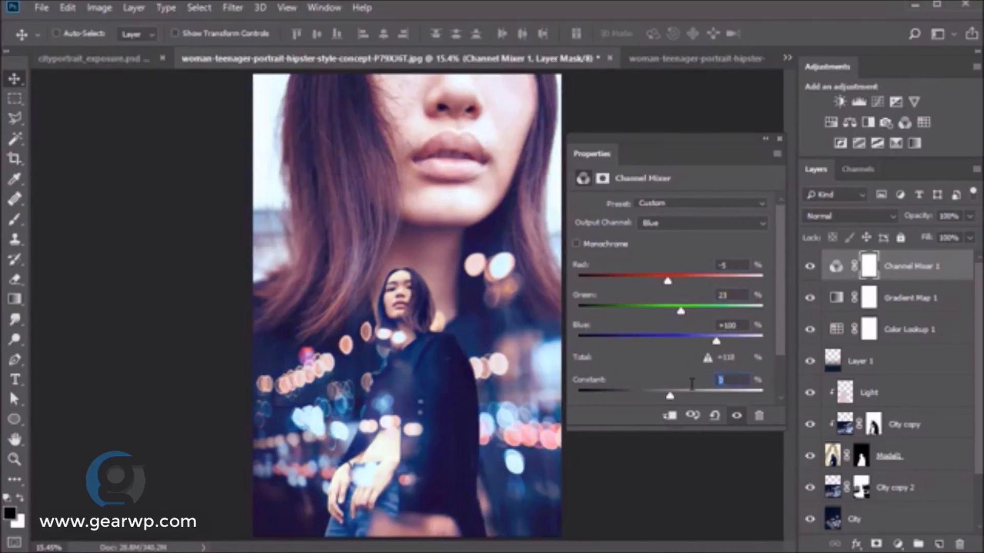
text(-15)
click(779, 138)
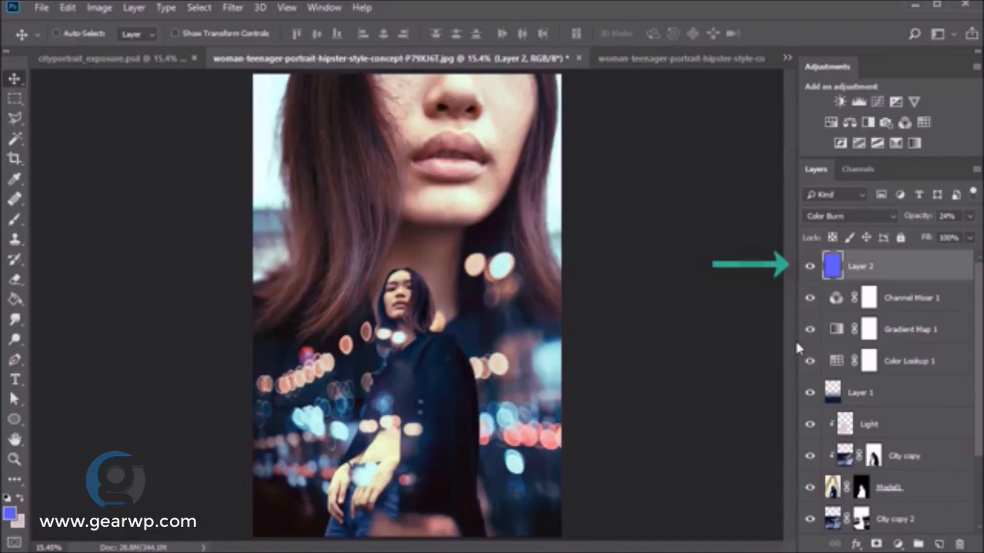
Rename the blue Color Burn fill layer as Blue
double_click(865, 266)
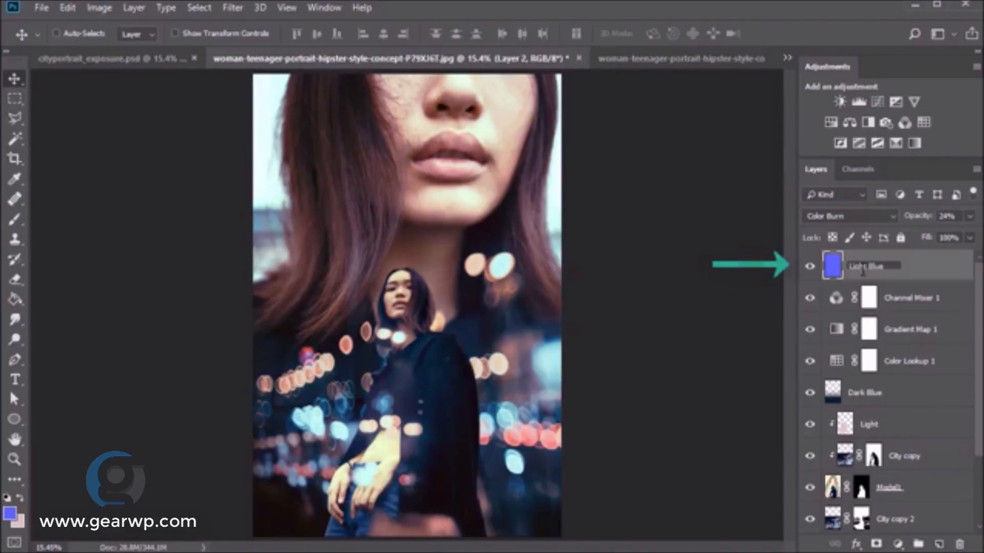
key(BackSpace)
key(BackSpace)
key(BackSpace)
key(Return)
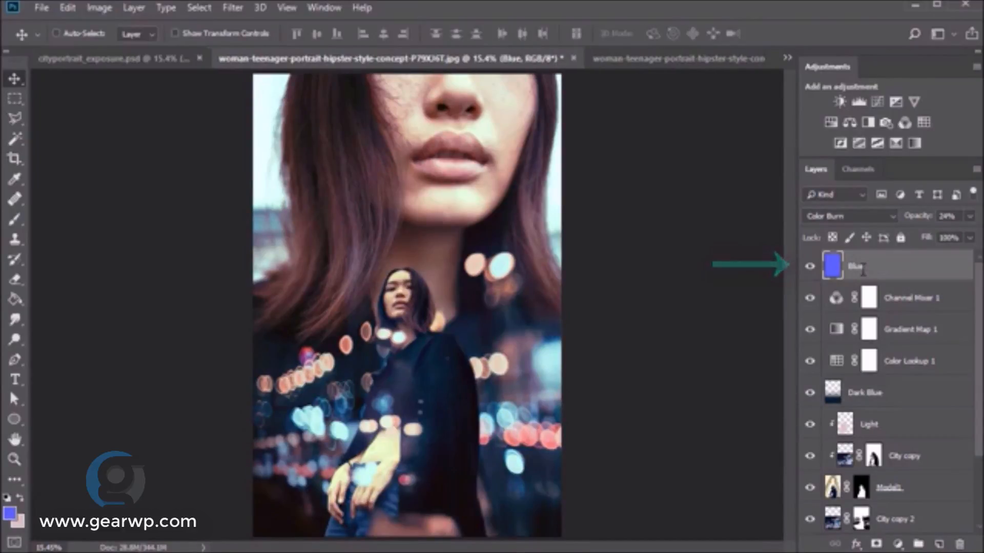
Add a new layer above Blue and draw an orange-to-transparent linear gradient rising from the lower part of the image to the chin
mouse_move(979, 412)
mouse_down()
mouse_move(978, 486)
mouse_move(979, 421)
mouse_up()
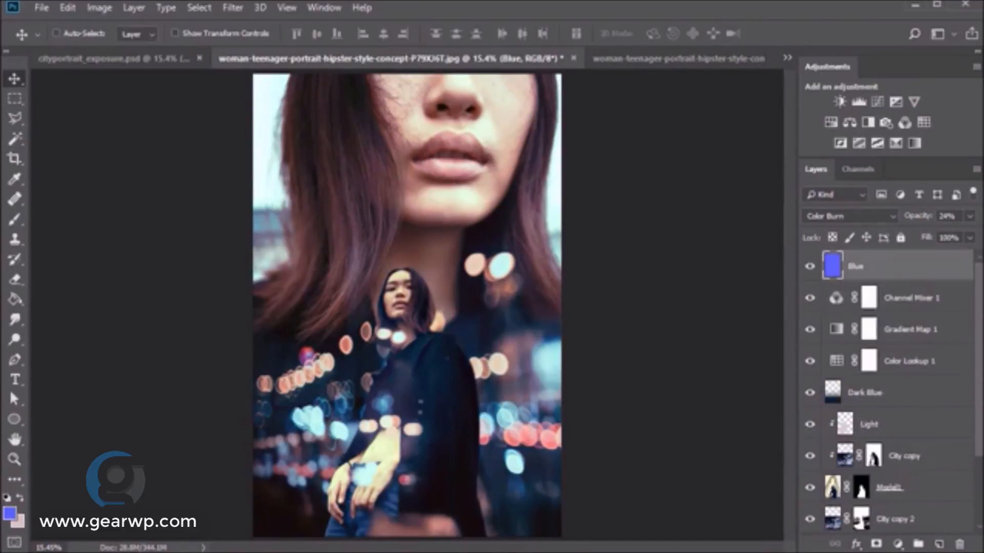
click(939, 544)
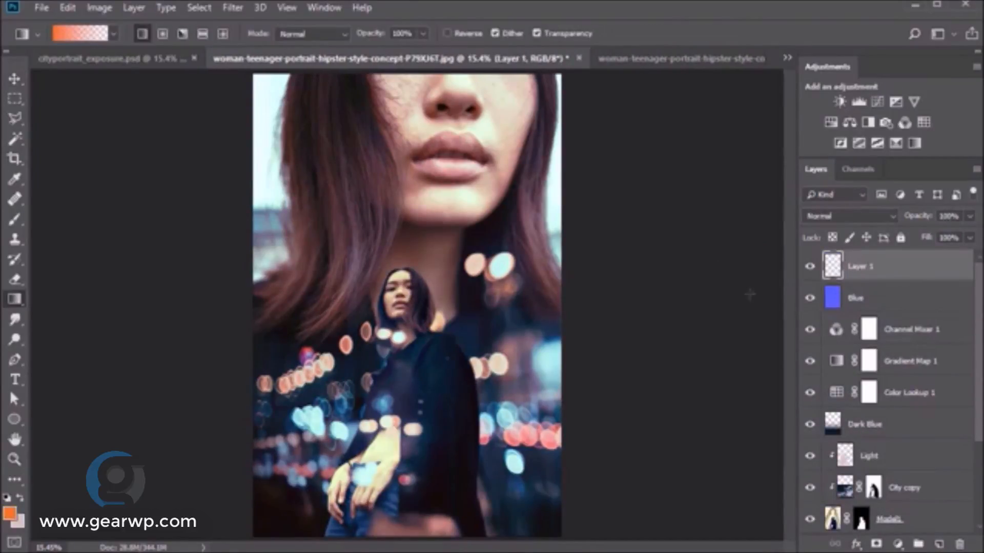
drag(470, 466, 489, 222)
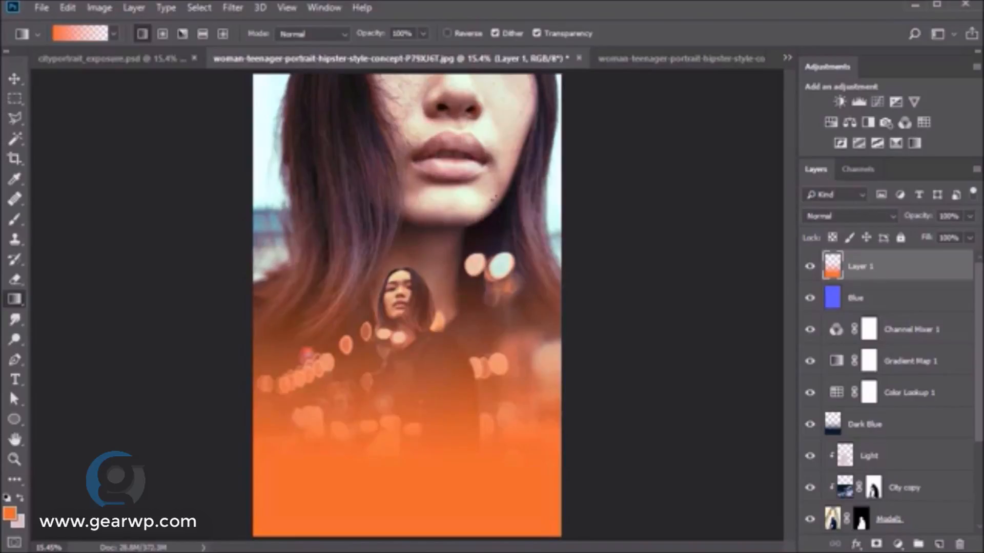
Set the orange gradient layer to Exclusion blending at 13% opacity and name it Orange Fade
click(840, 216)
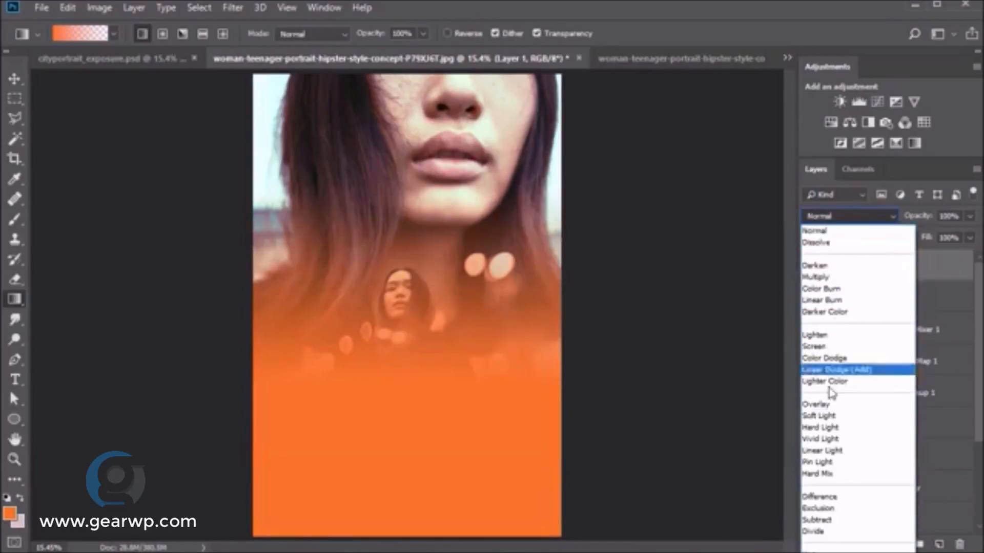
click(820, 507)
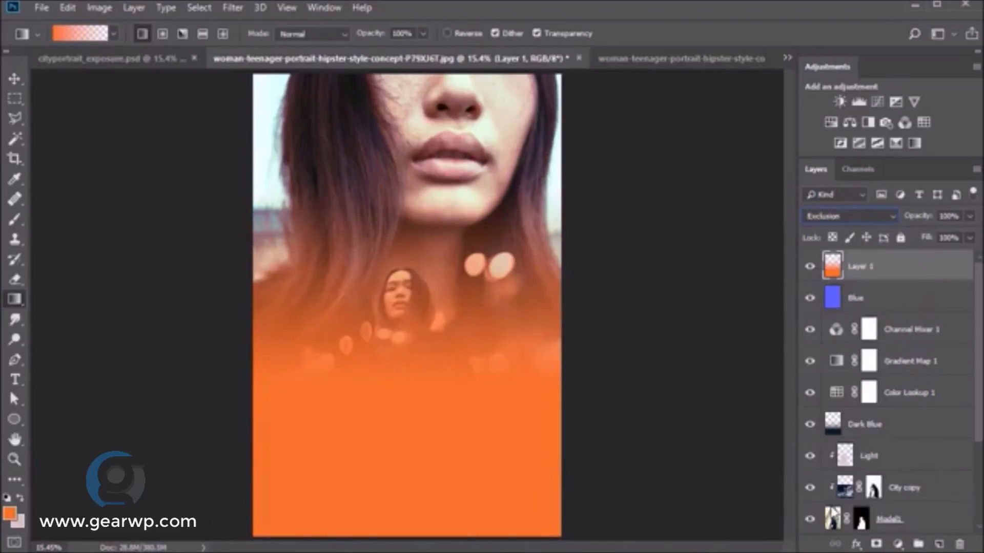
click(949, 216)
text(13)
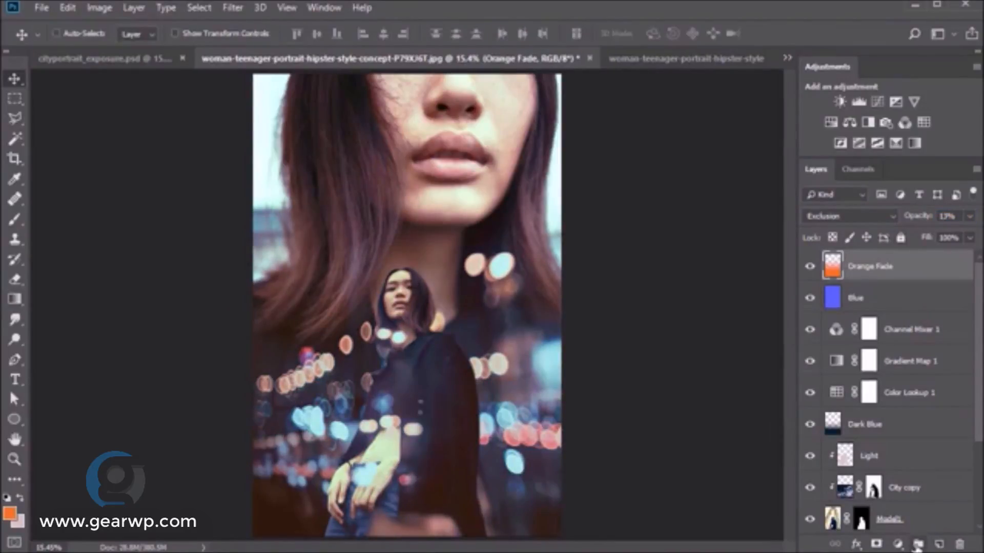
Move all layers from Orange Fade down to Model2 into a new group above the Original layer and collapse the group
drag(979, 317, 979, 440)
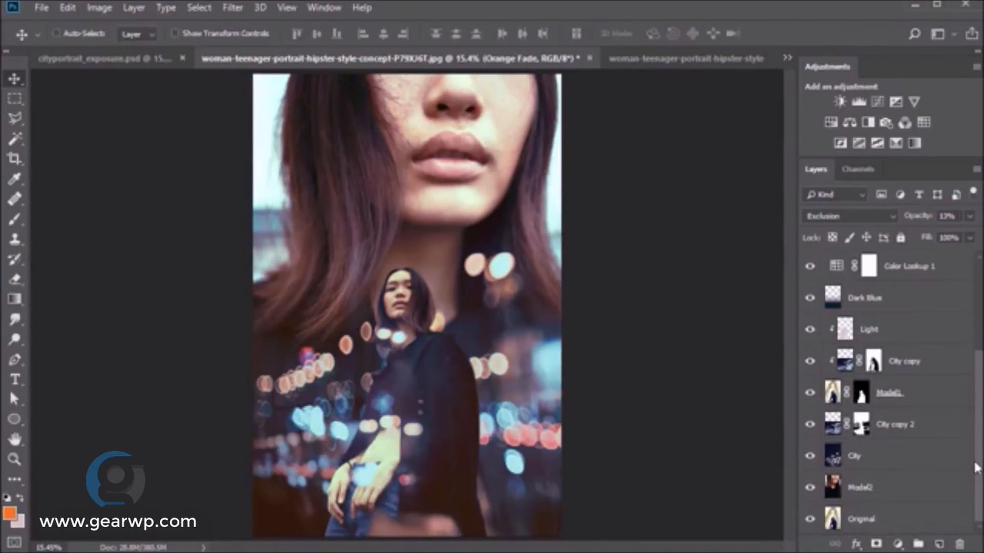
shift+click(910, 480)
drag(978, 356, 974, 273)
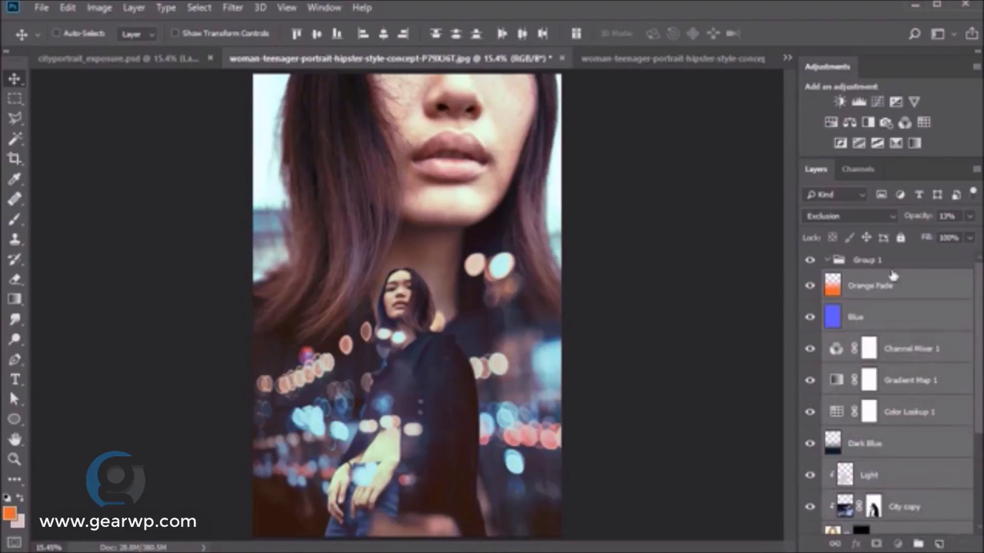
drag(893, 279, 890, 259)
click(826, 261)
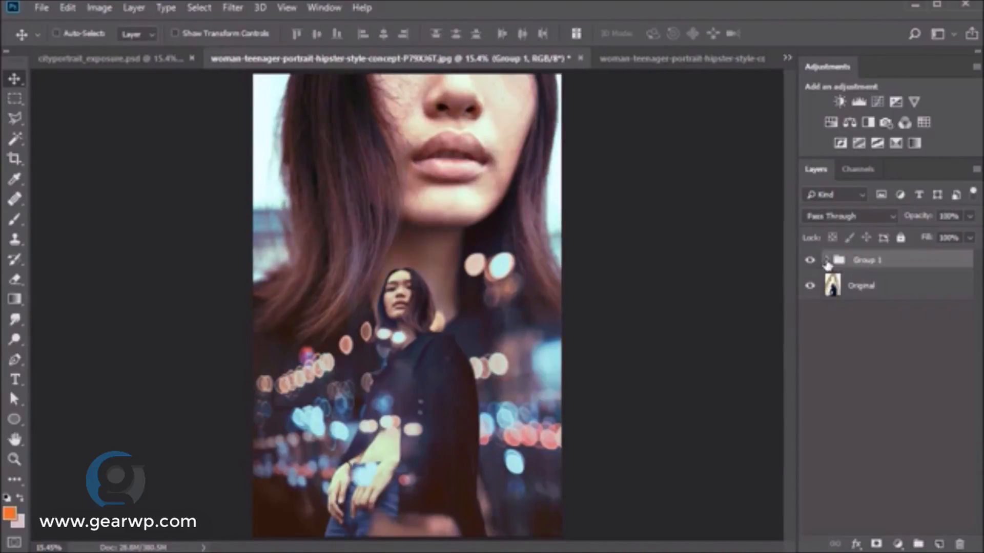
Hide and reshow the layer group to compare the finished composite with the original photo
click(810, 261)
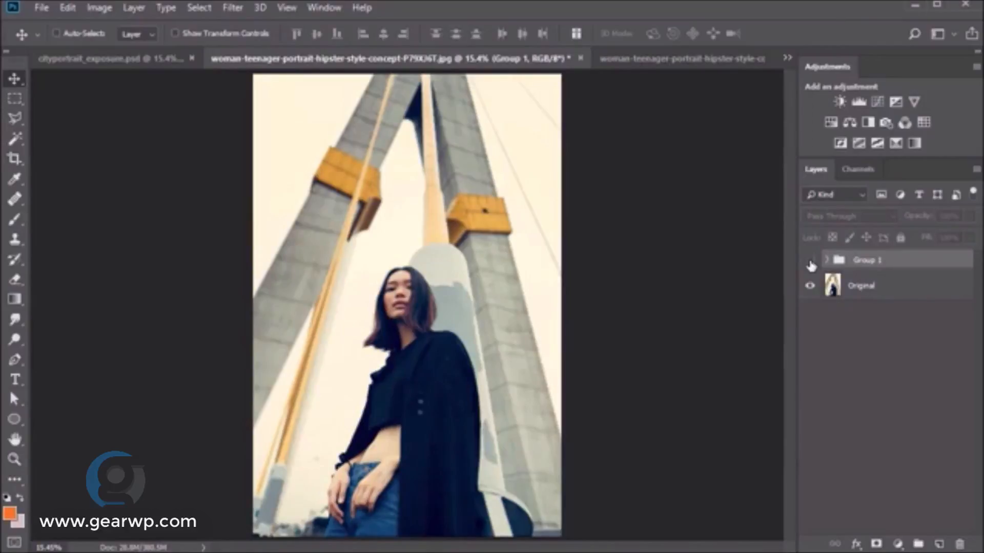
click(809, 261)
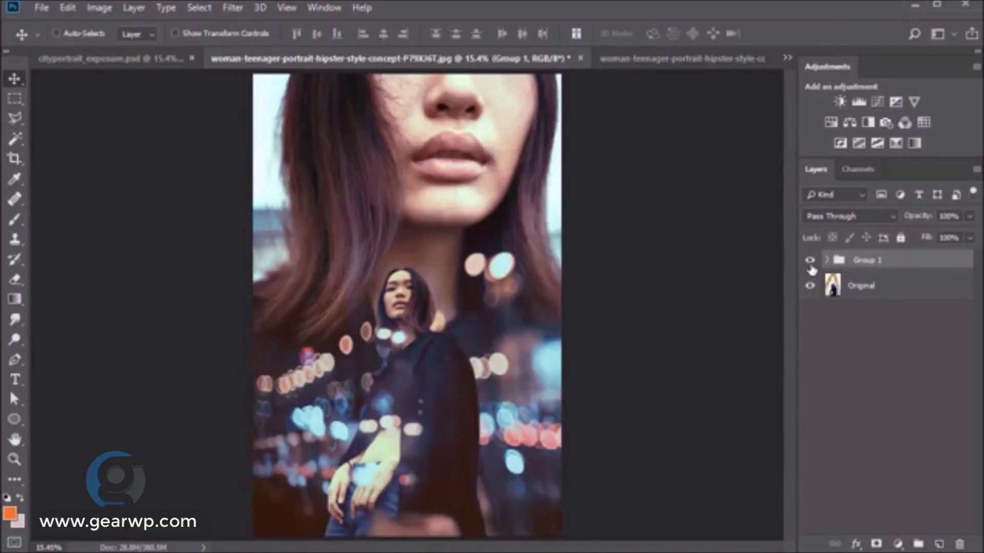